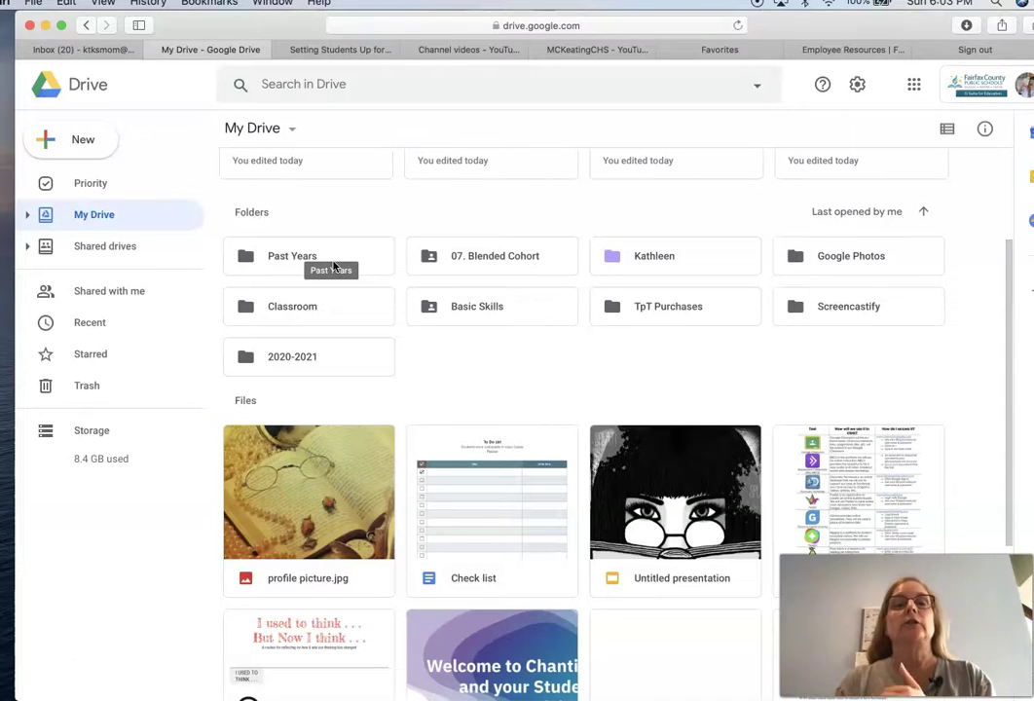
Step: Open the 2020-2021 folder in My Drive
left_click(345, 318)
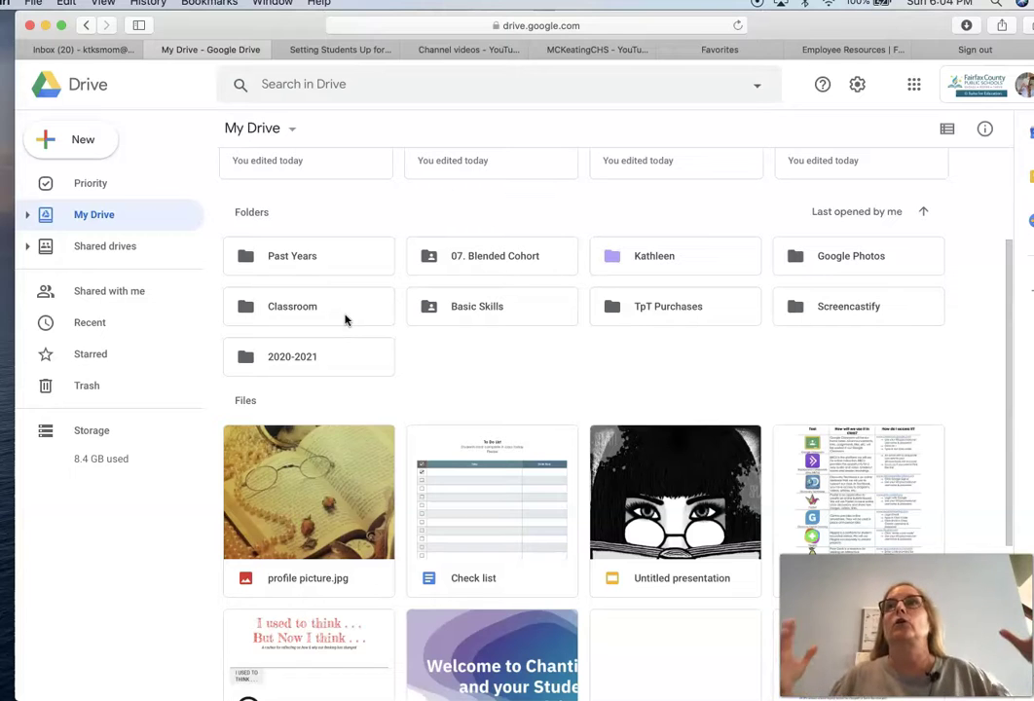
left_click(341, 356)
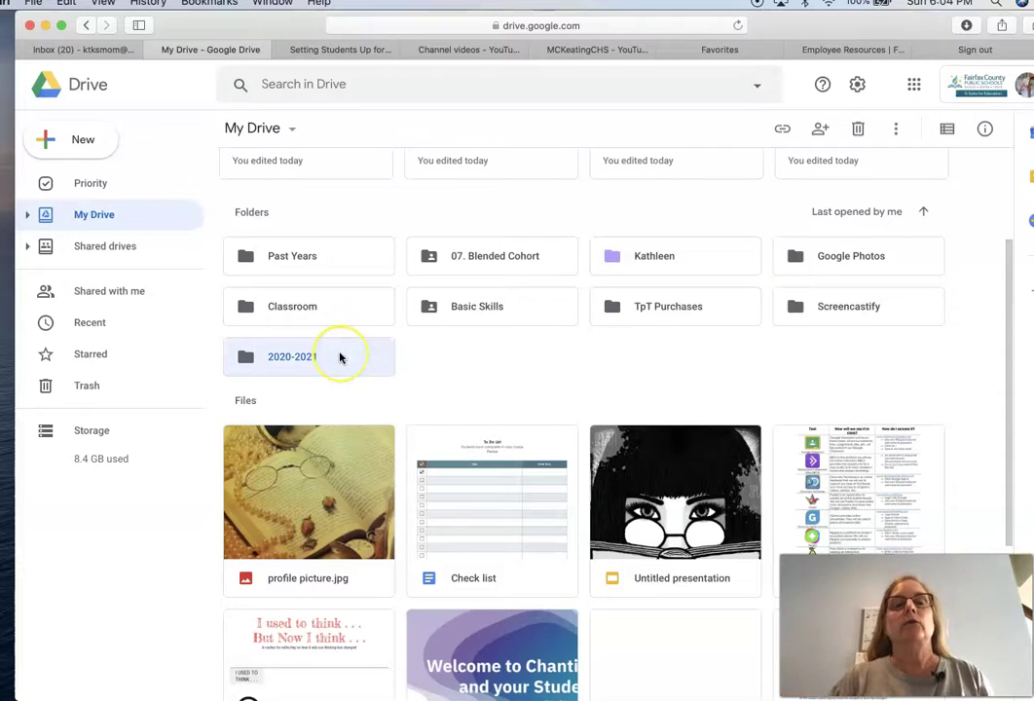
double_click(341, 357)
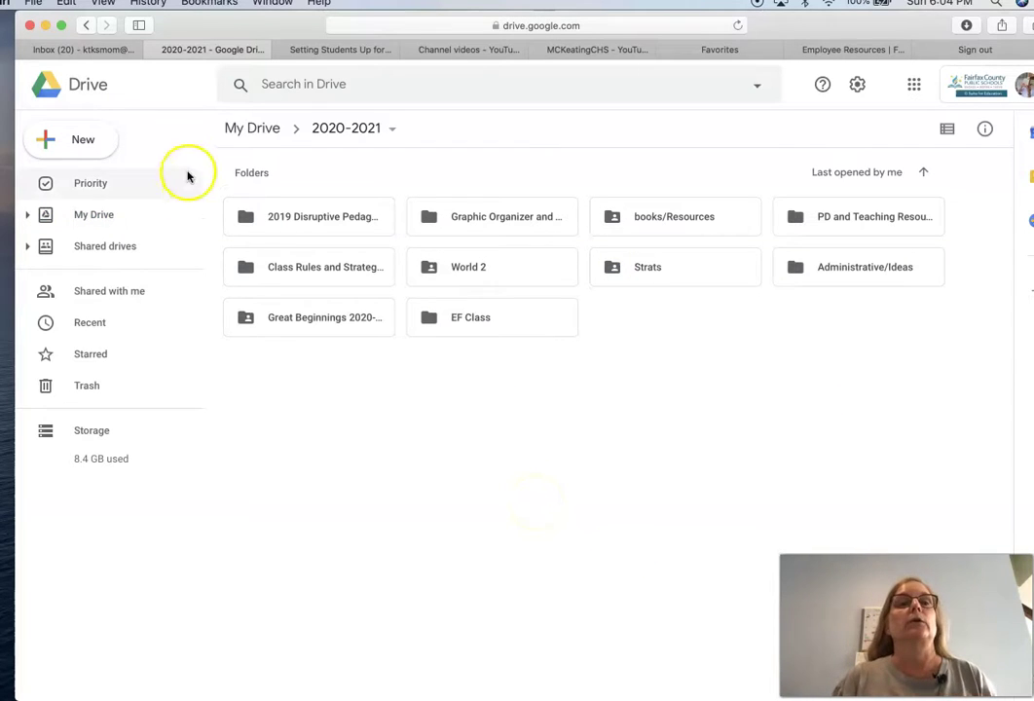
left_click(92, 146)
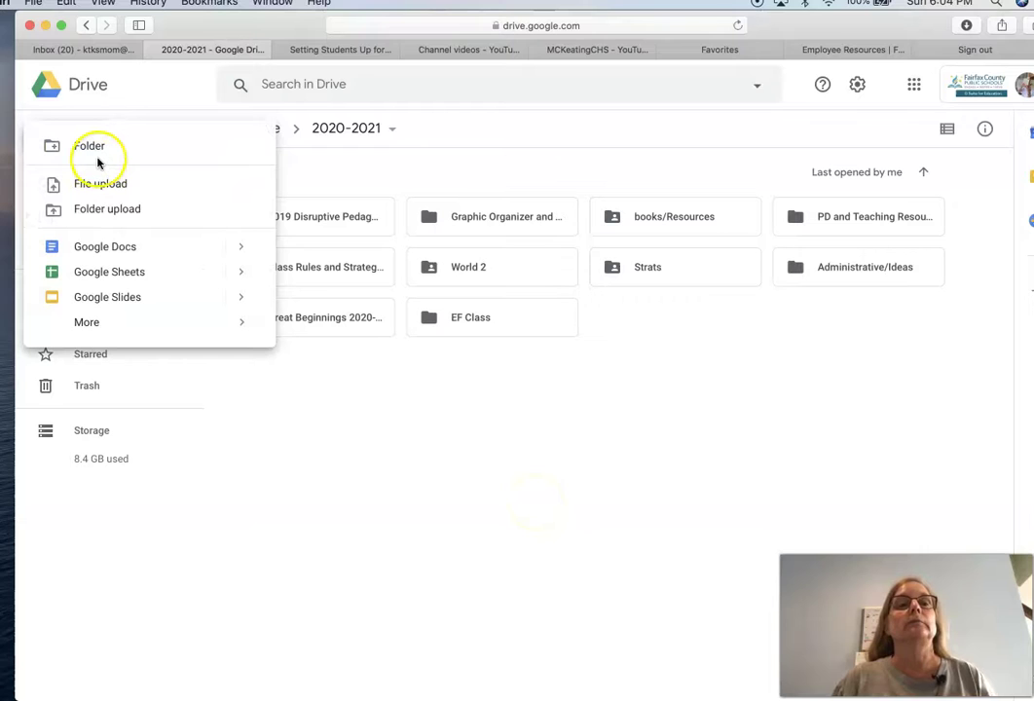
left_click(95, 156)
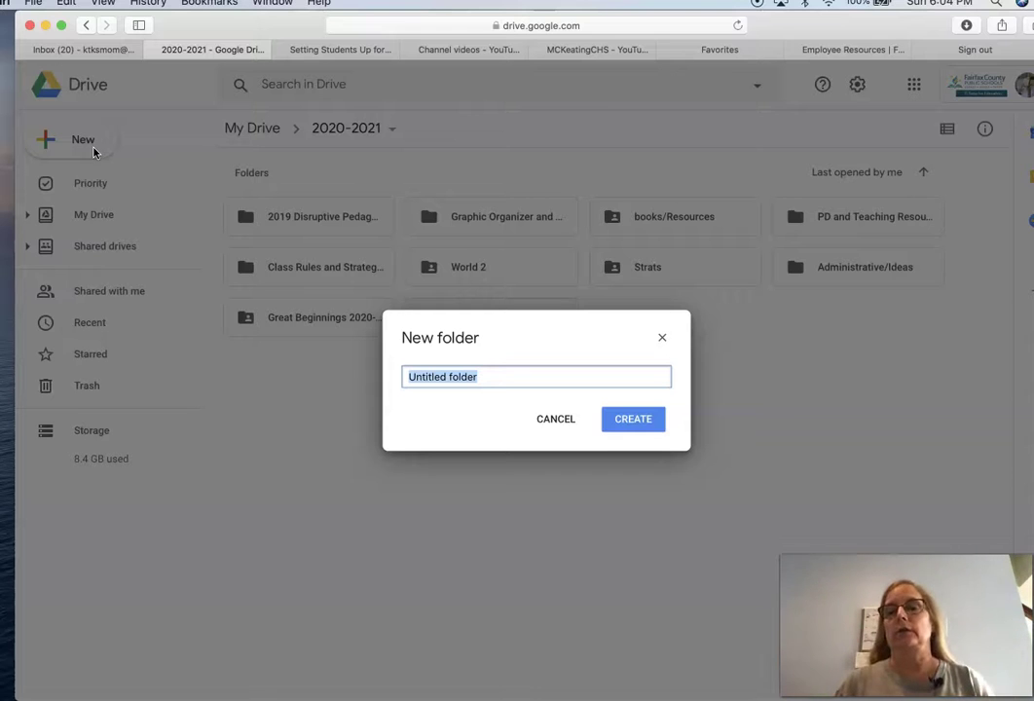
left_click(557, 421)
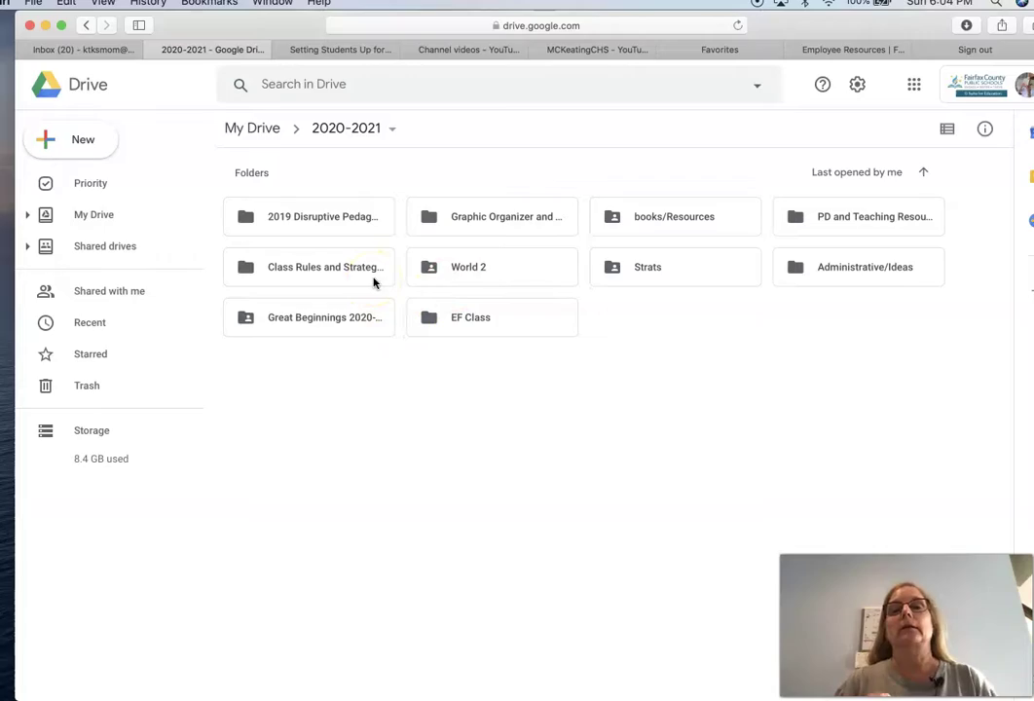
left_click(337, 49)
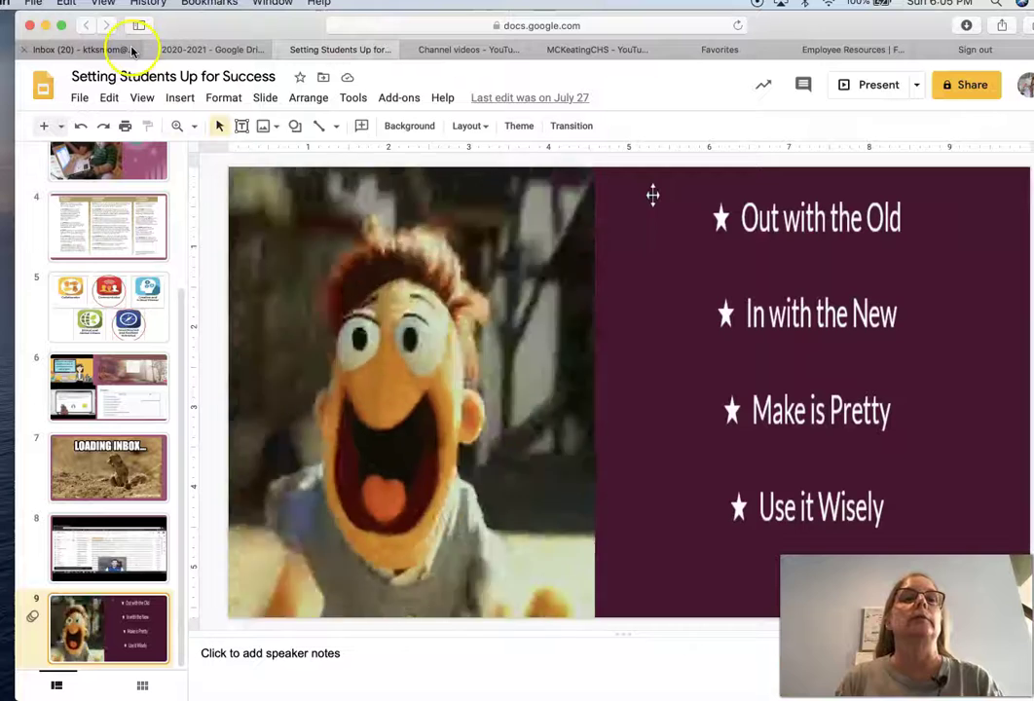
left_click(188, 51)
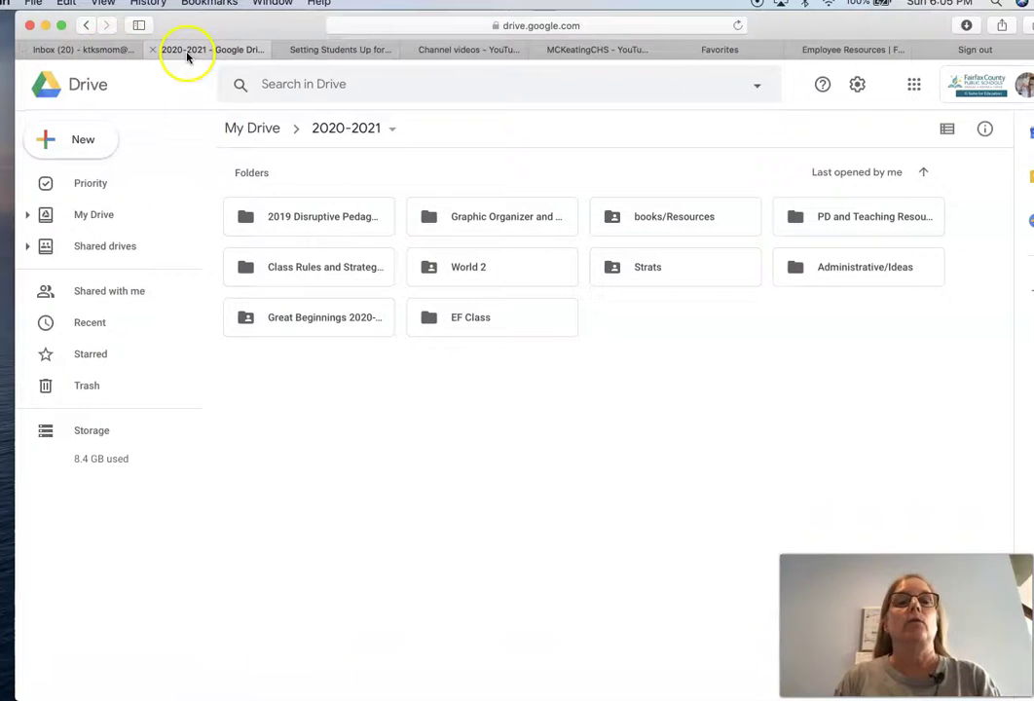
Step: Change the color of the Strats folder inside 2020-2021 to red
right_click(612, 272)
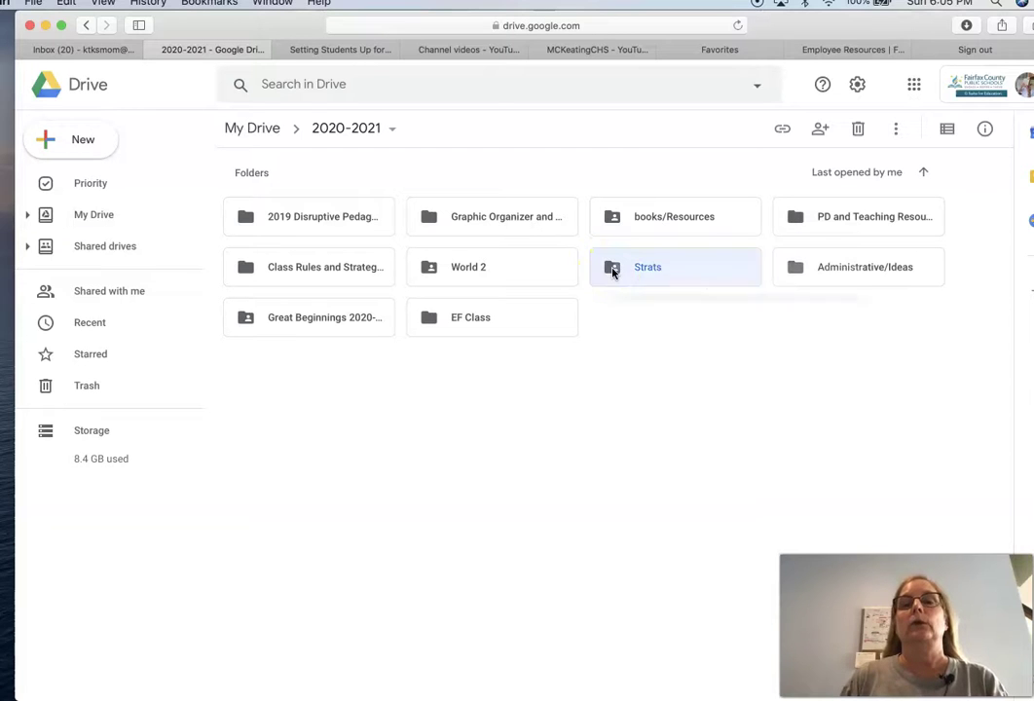
mouse_move(652, 481)
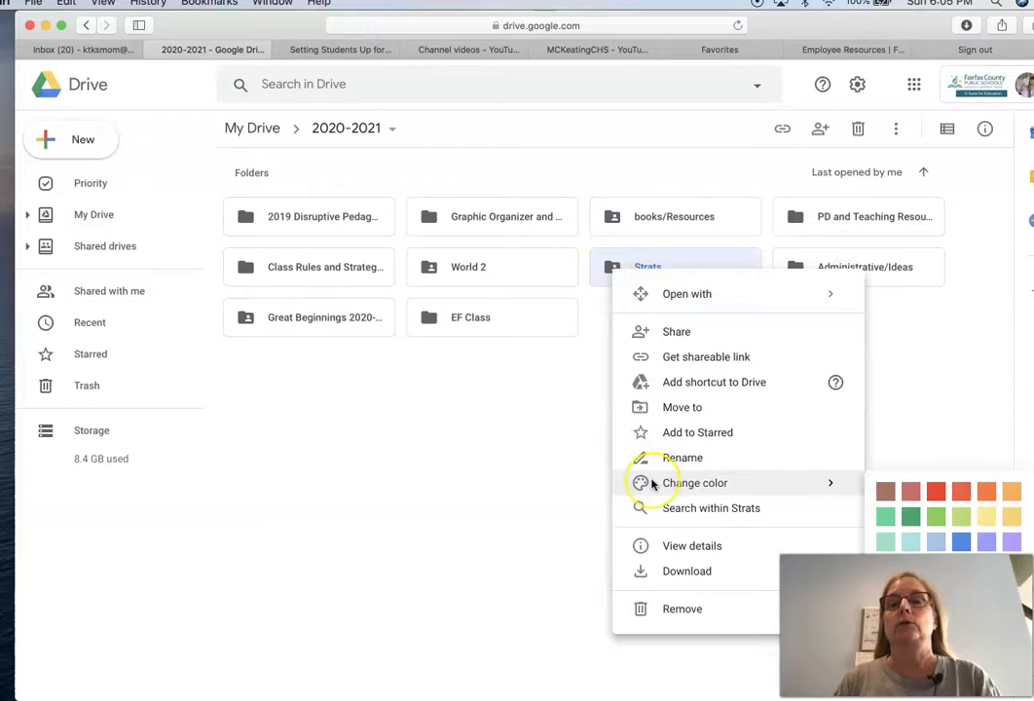
left_click(937, 494)
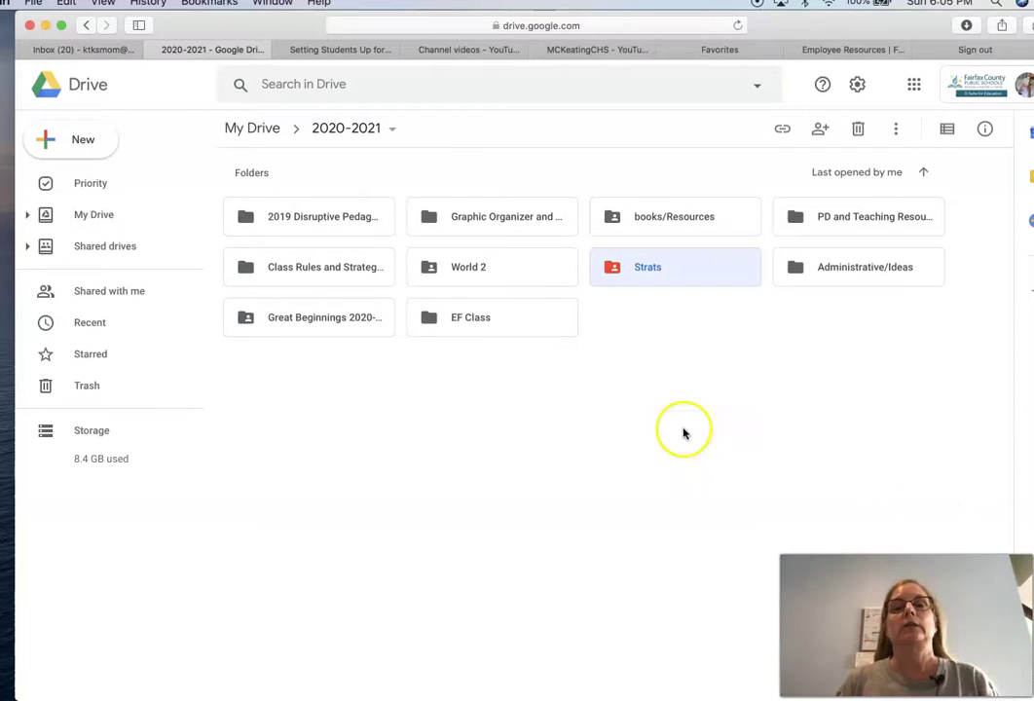
Step: Change the color of the World 2 folder to light purple
left_click(524, 274)
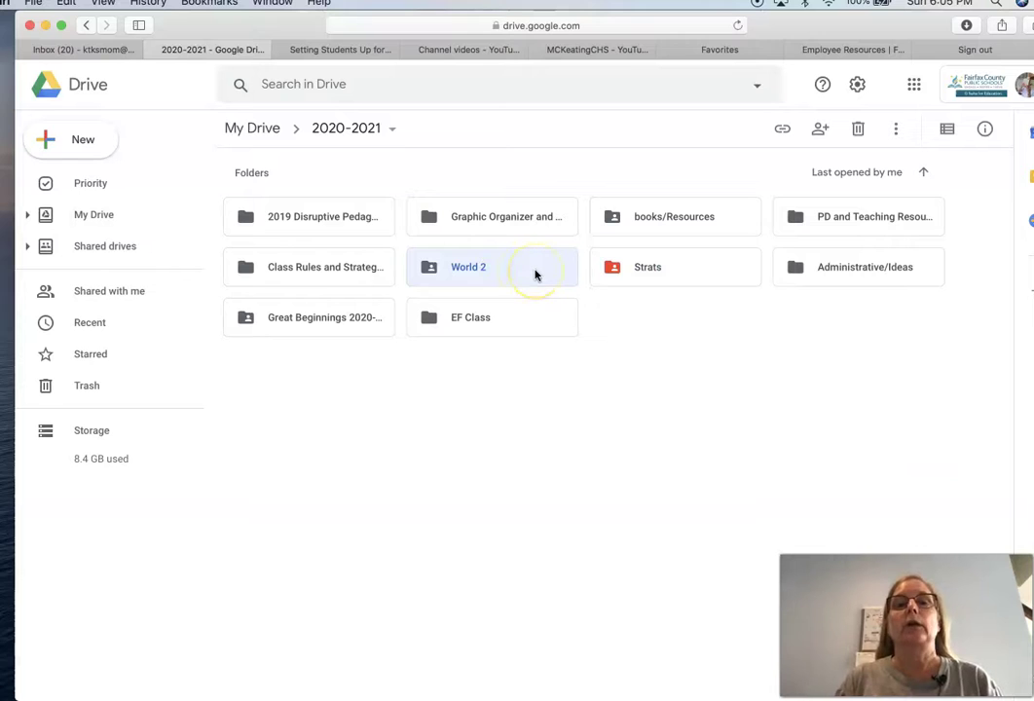
right_click(534, 276)
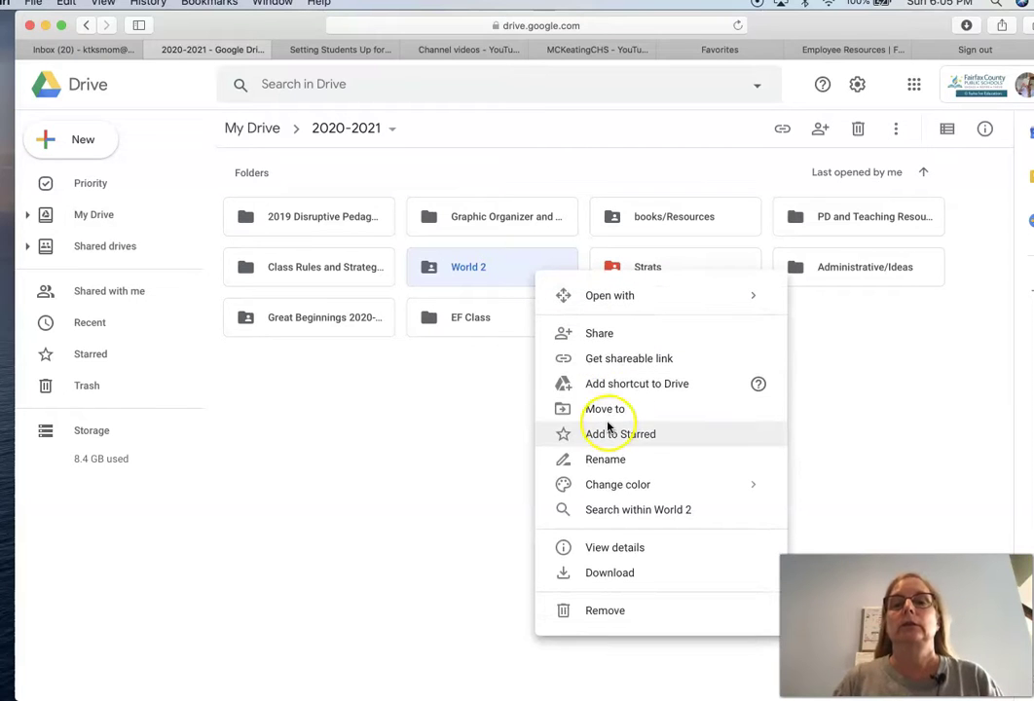
mouse_move(613, 485)
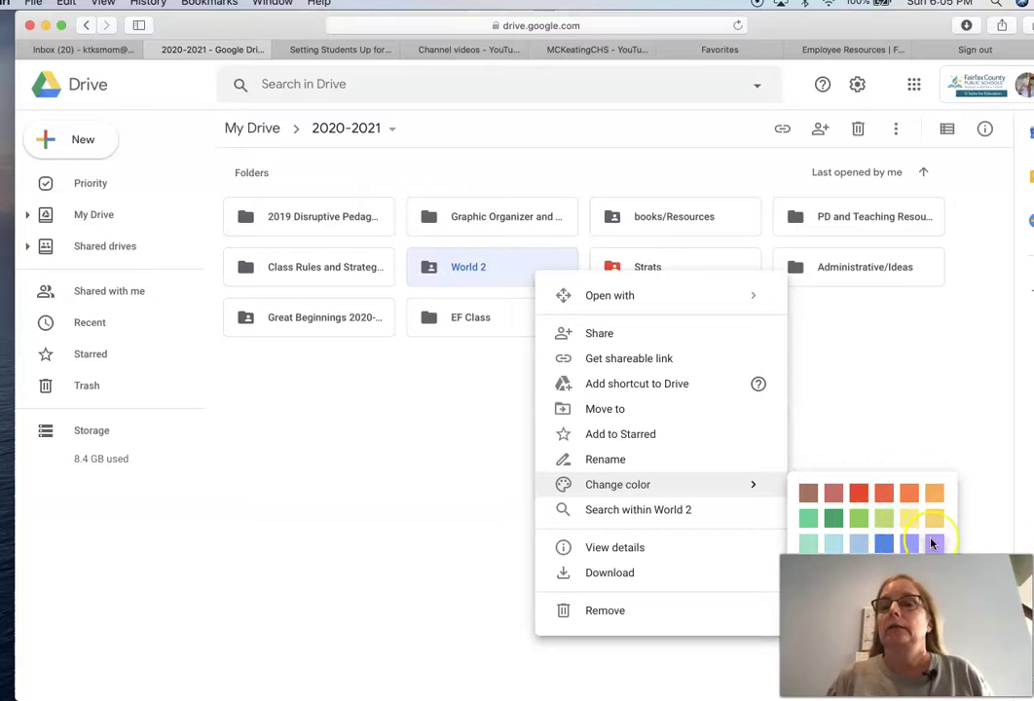
left_click(932, 544)
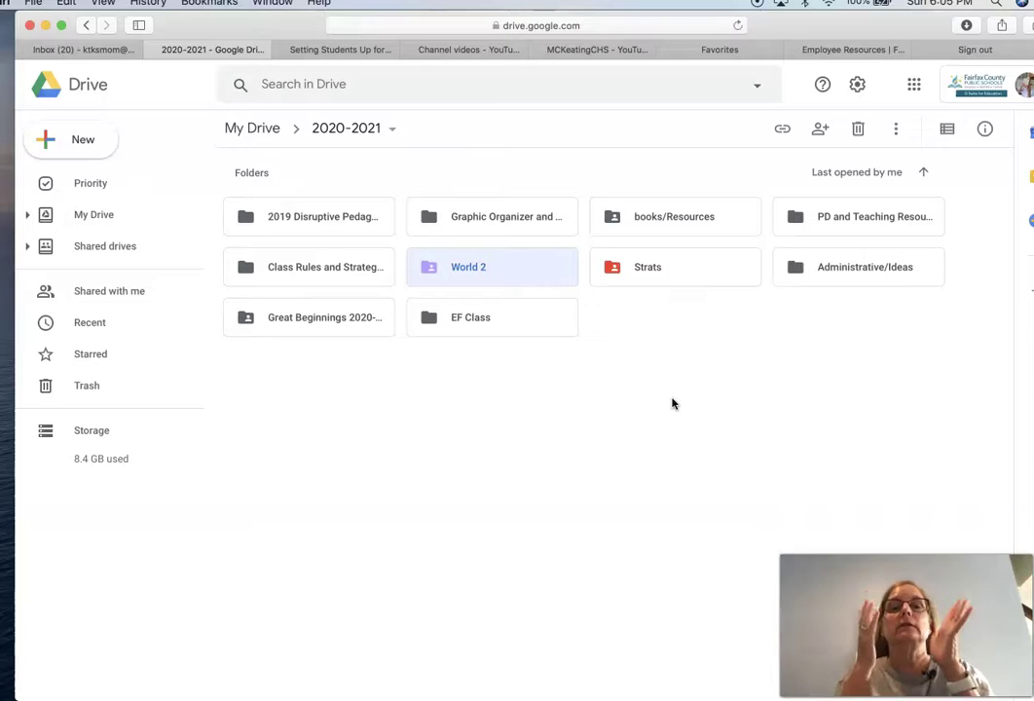
Step: Look inside the Great Beginnings 2020-2021 folder and its ETE subfolder, and return to the Great Beginnings level
left_click(247, 318)
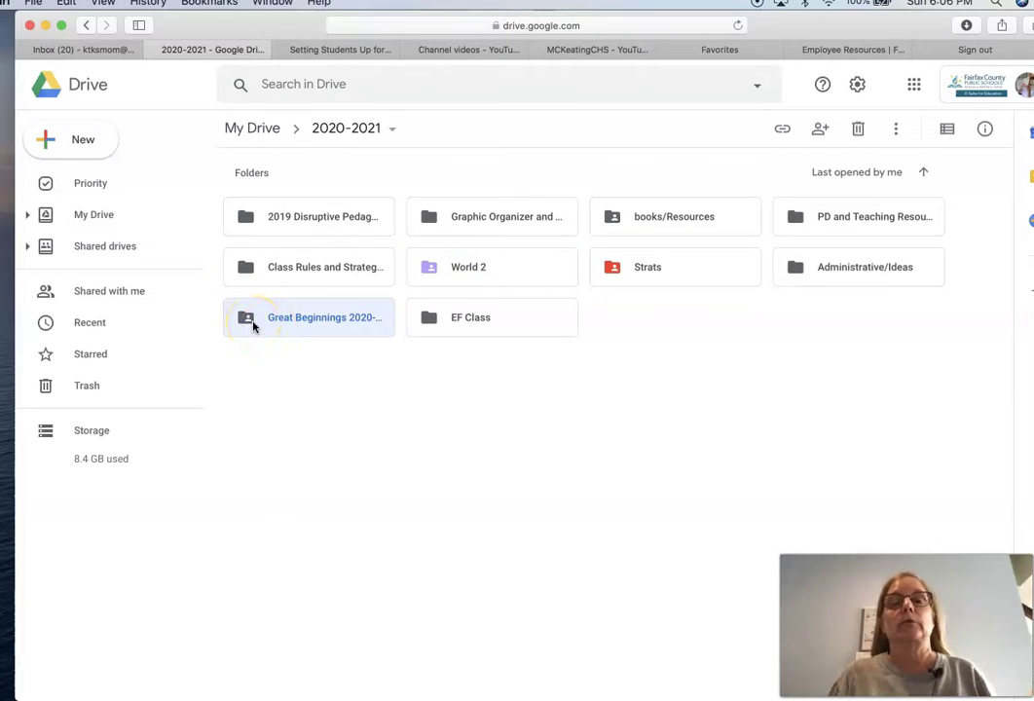
double_click(304, 319)
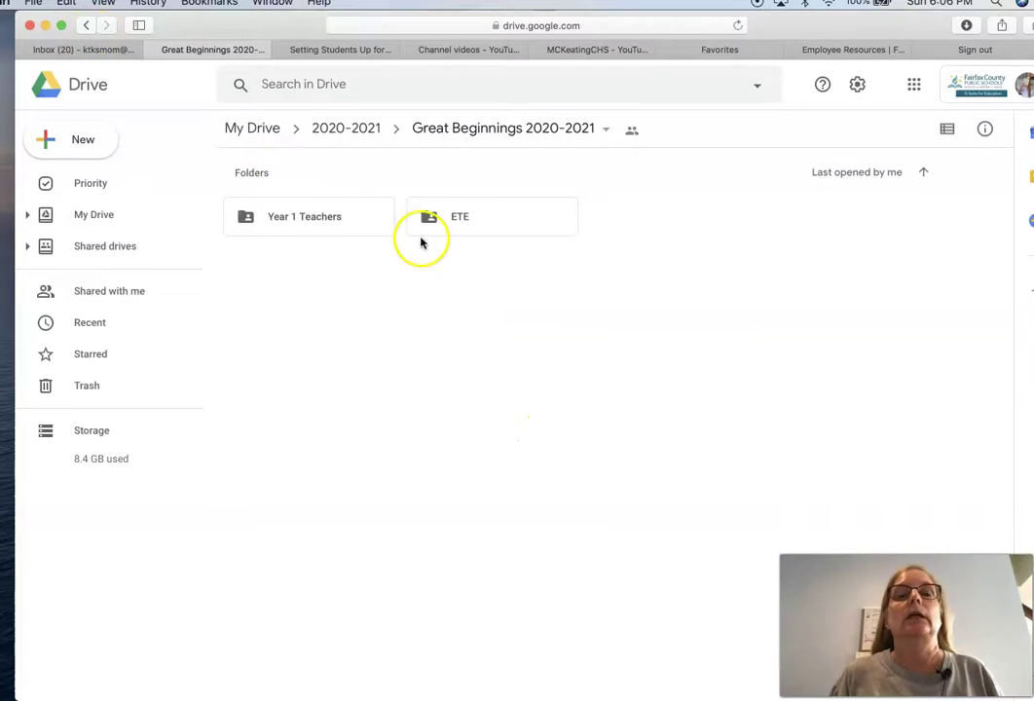
left_click(468, 223)
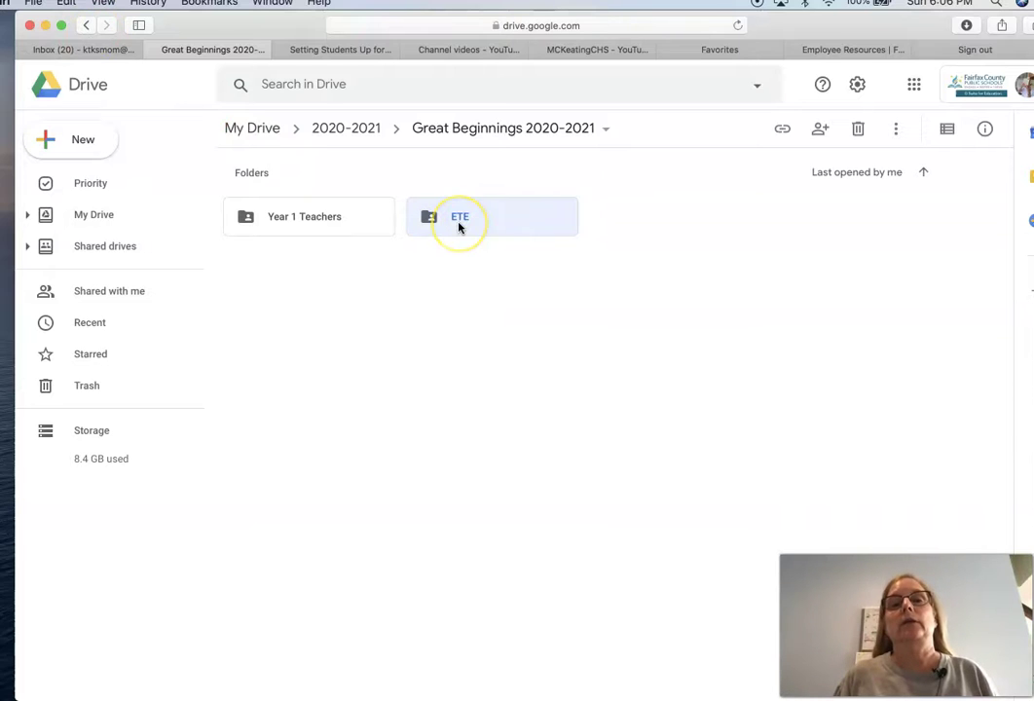
double_click(460, 224)
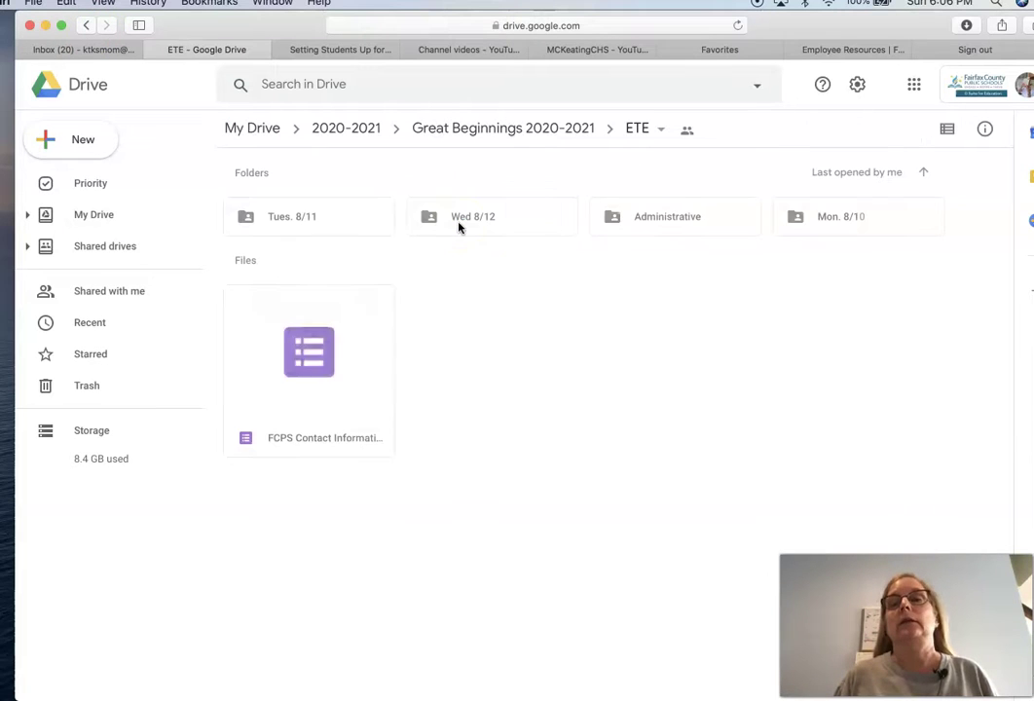
left_click(88, 25)
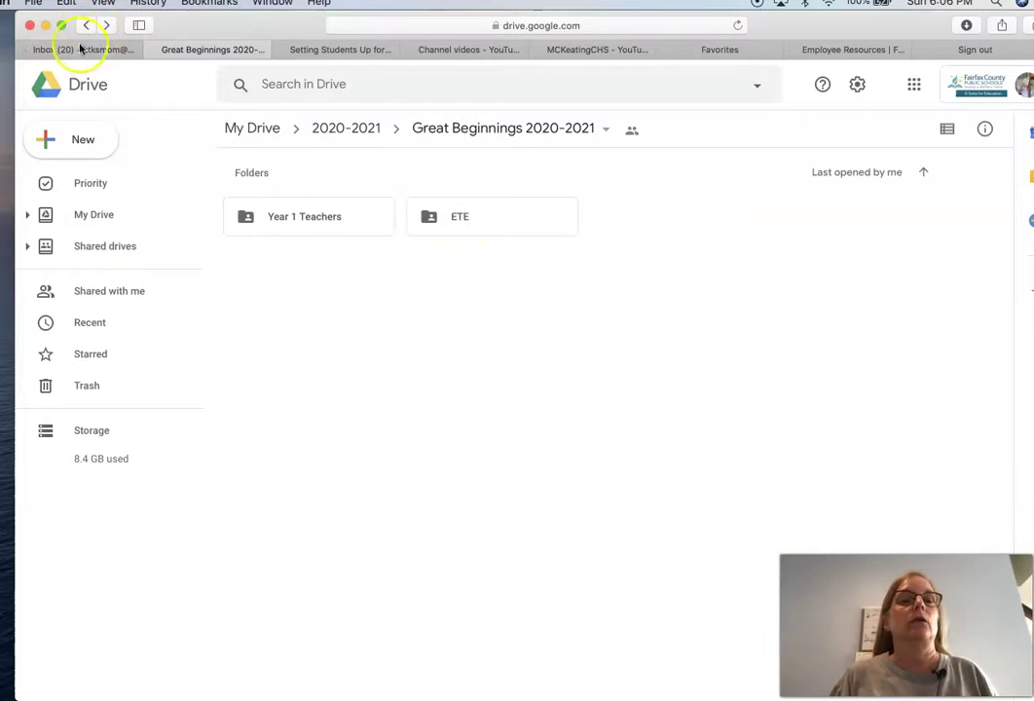
Step: Expand My Drive and its 2020-2021 folder in the folder tree to list their subfolders
left_click(29, 215)
scroll(131, 248, "down", 1)
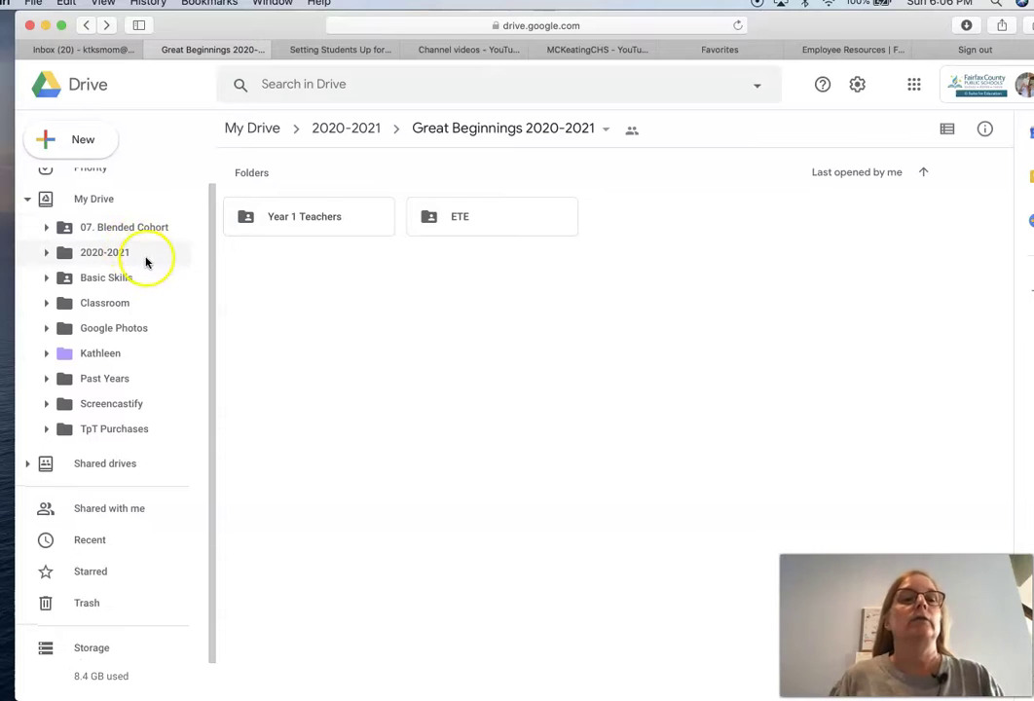
left_click(44, 253)
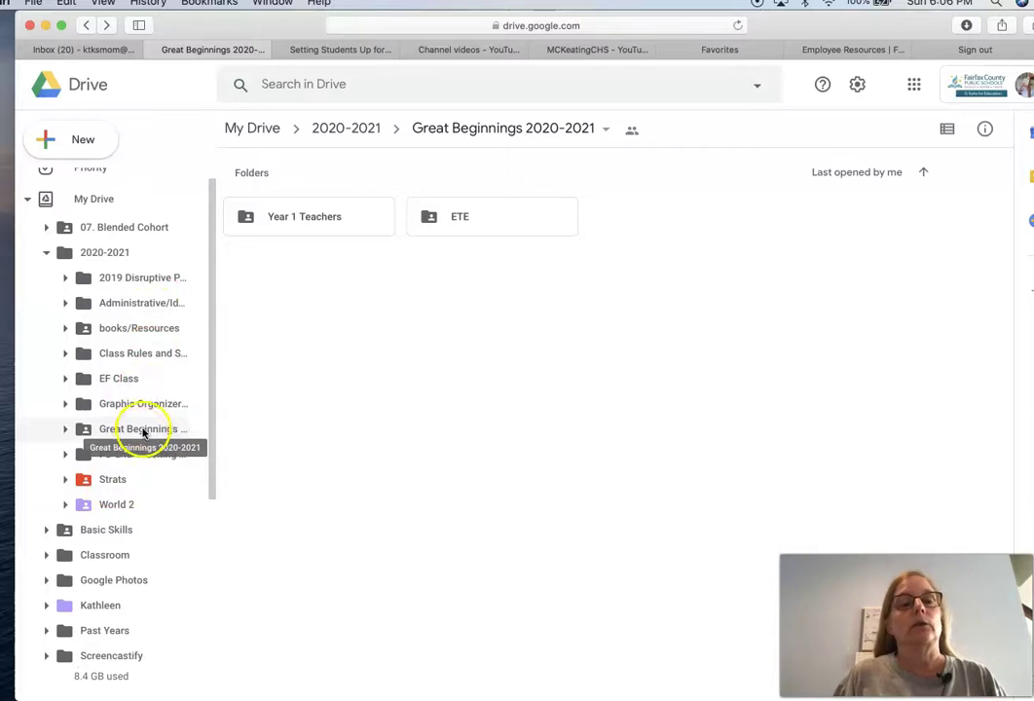
Step: Change the color of the Great Beginnings 2020-2021 folder to yellow
right_click(120, 431)
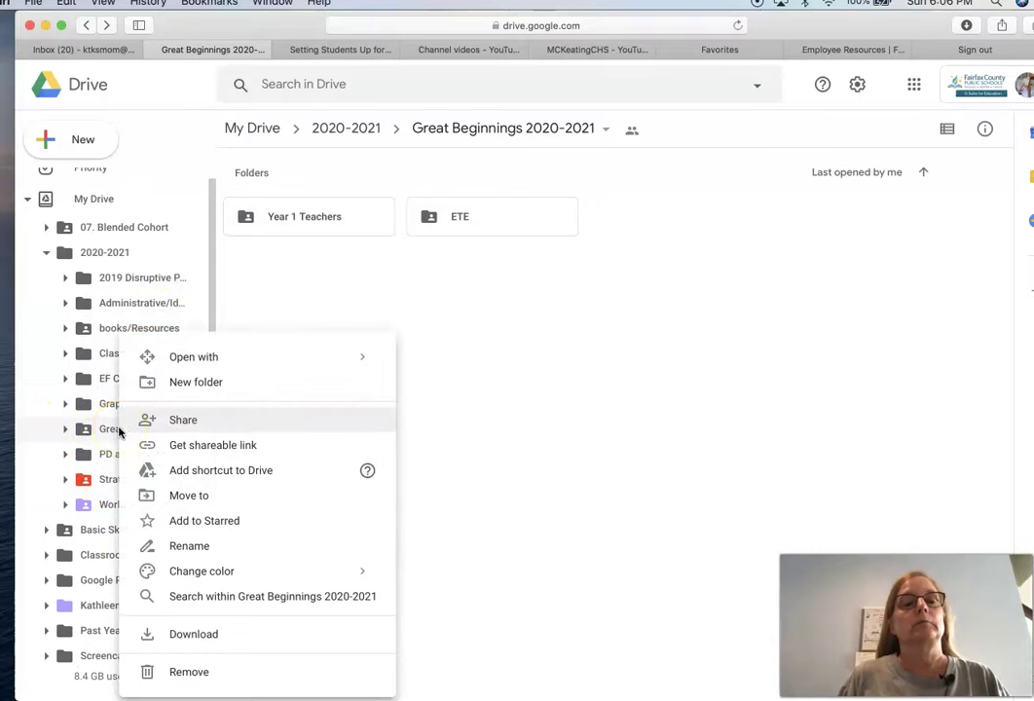
mouse_move(195, 571)
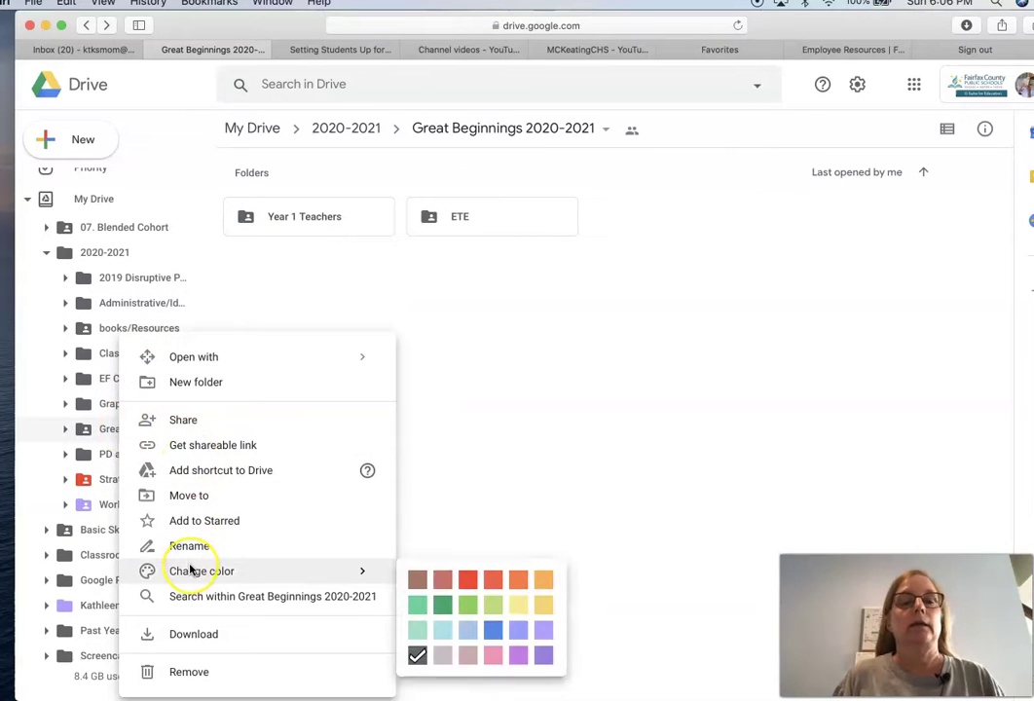
left_click(541, 606)
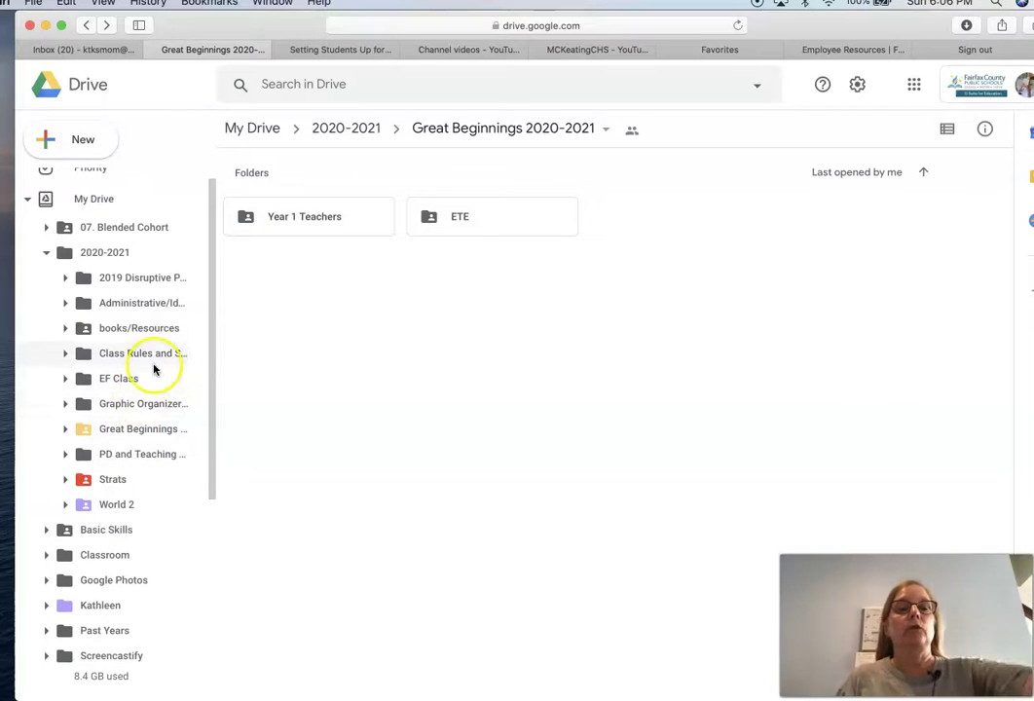
scroll(155, 370, "up", 1)
scroll(152, 371, "down", 3)
scroll(154, 375, "up", 3)
scroll(153, 375, "down", 3)
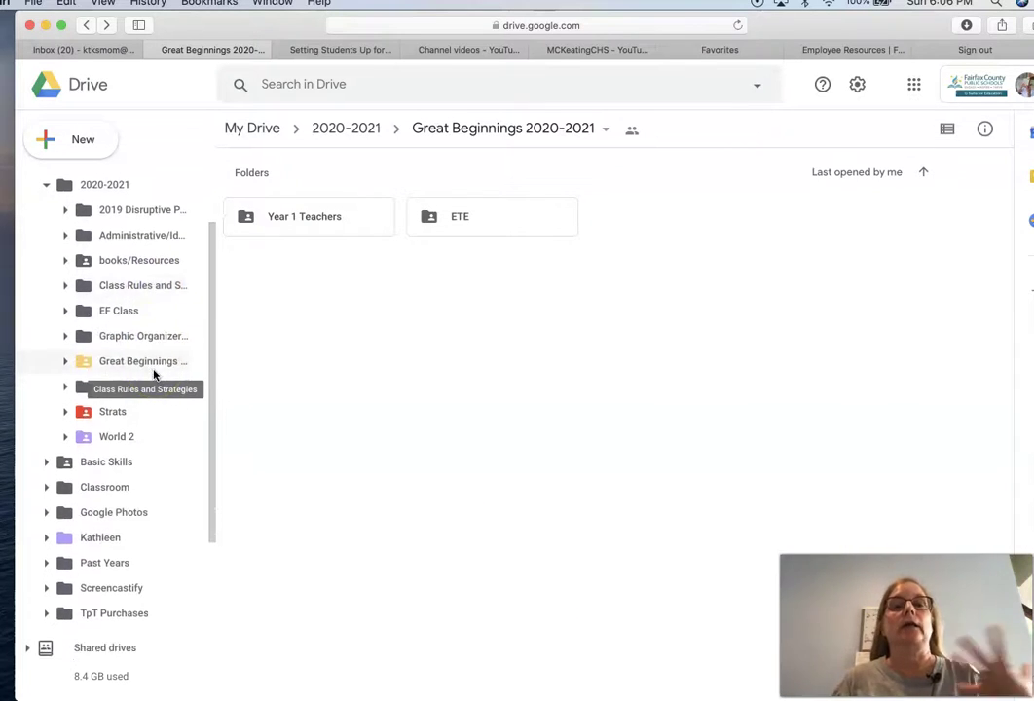
scroll(153, 375, "up", 2)
left_click(44, 258)
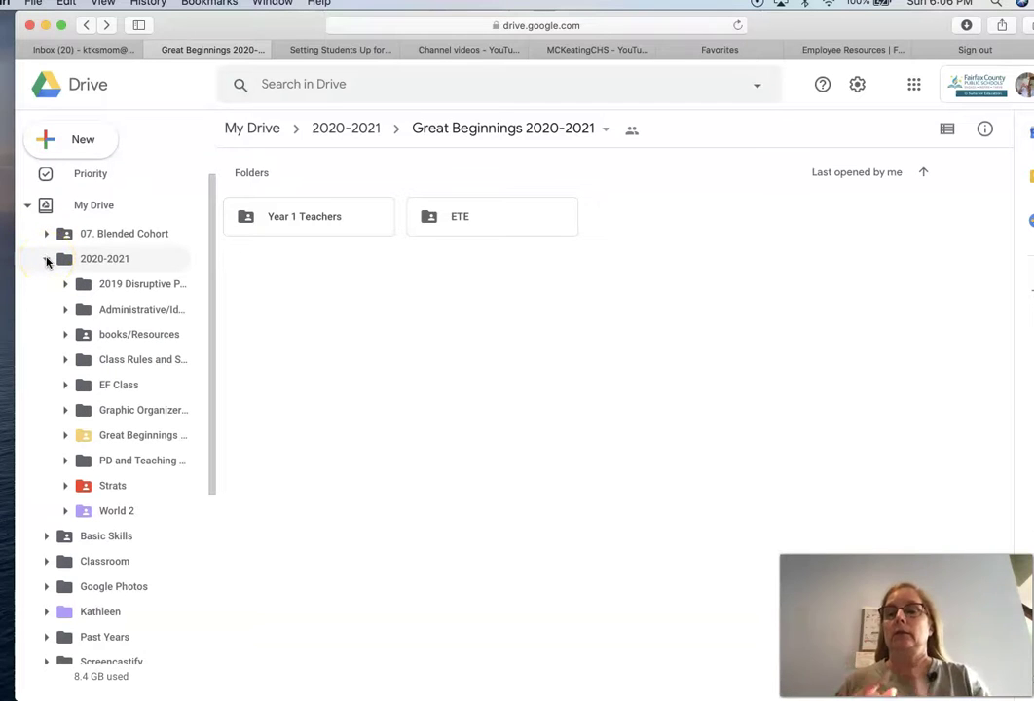
left_click(39, 234)
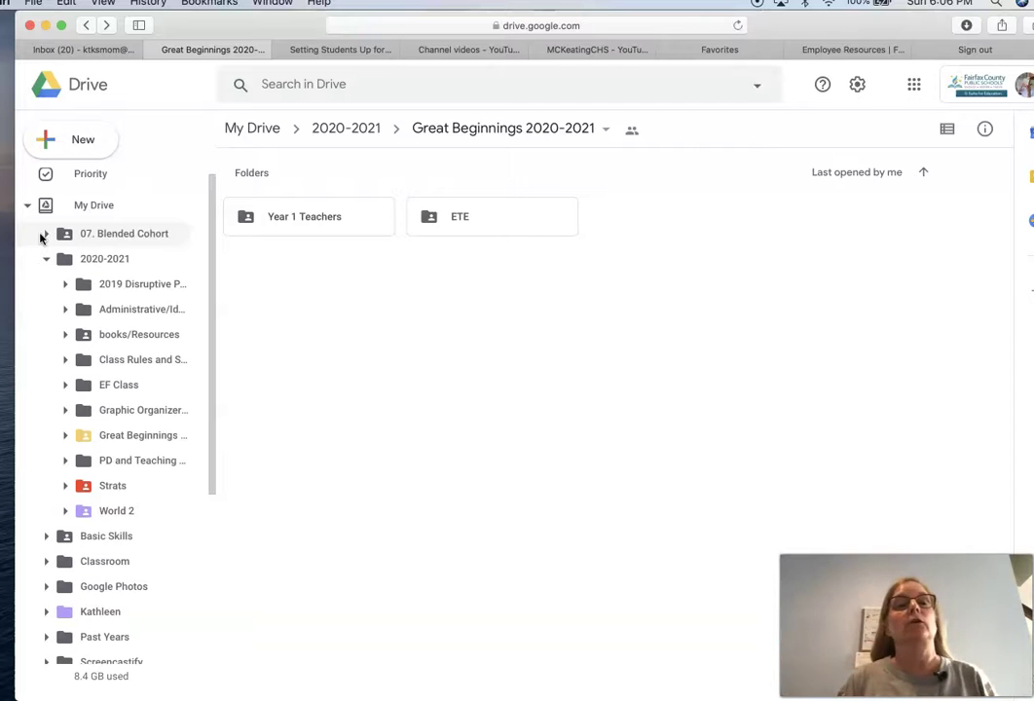
Step: Go to the top level of My Drive and look through the loose files stored outside any folder
left_click(94, 205)
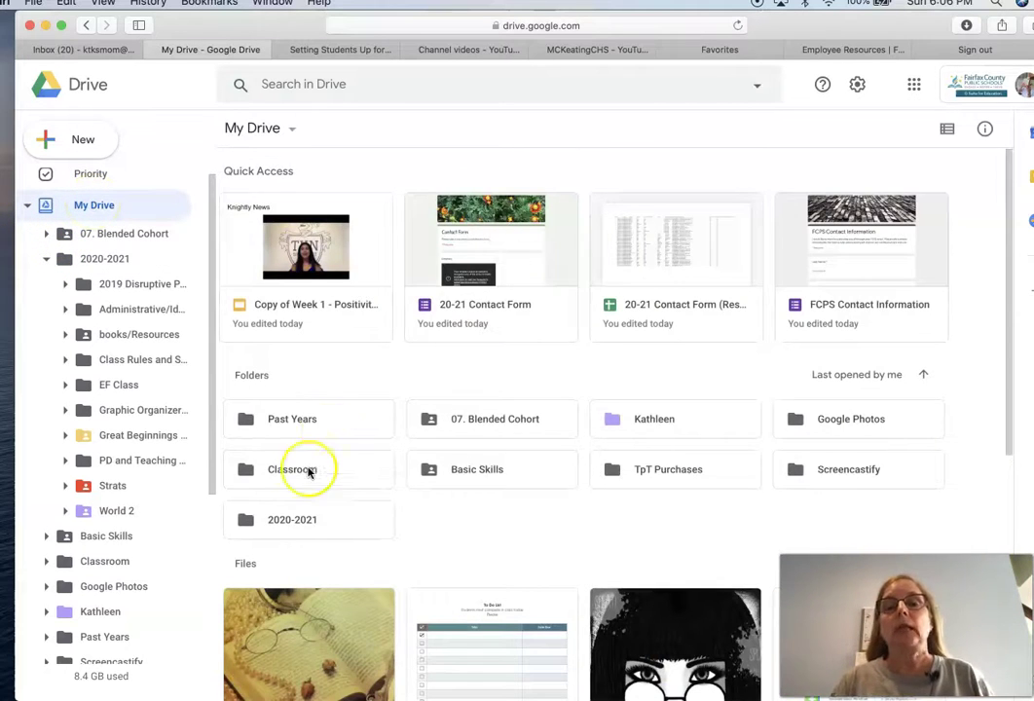
scroll(307, 471, "down", 5)
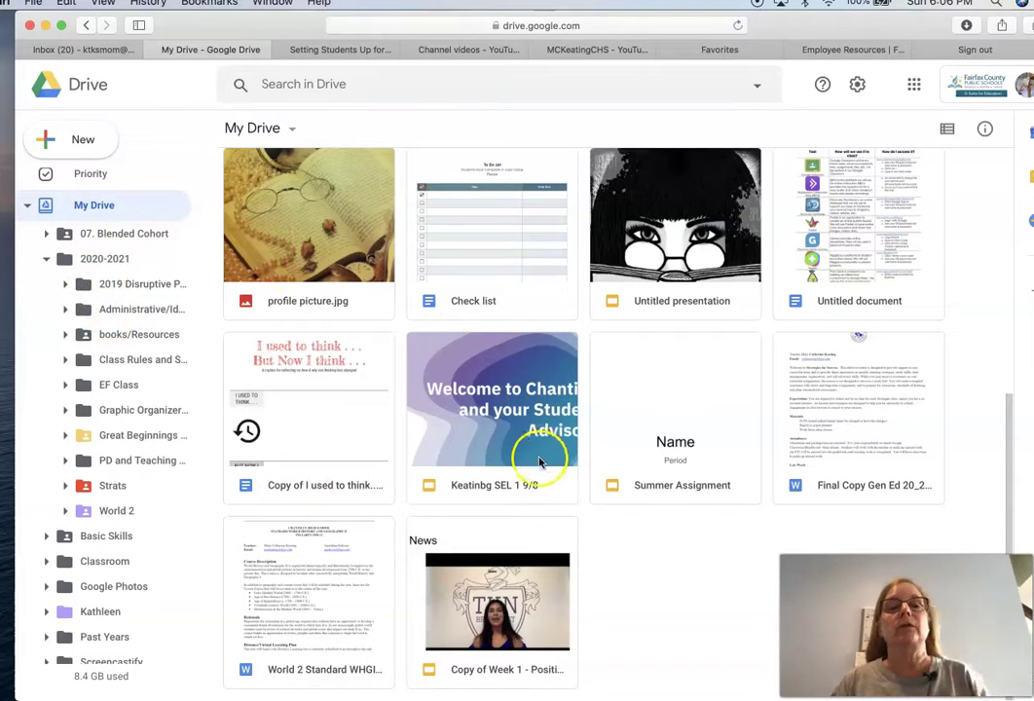
Step: Create a new folder named Advisory inside the 2020-2021 folder
left_click(91, 263)
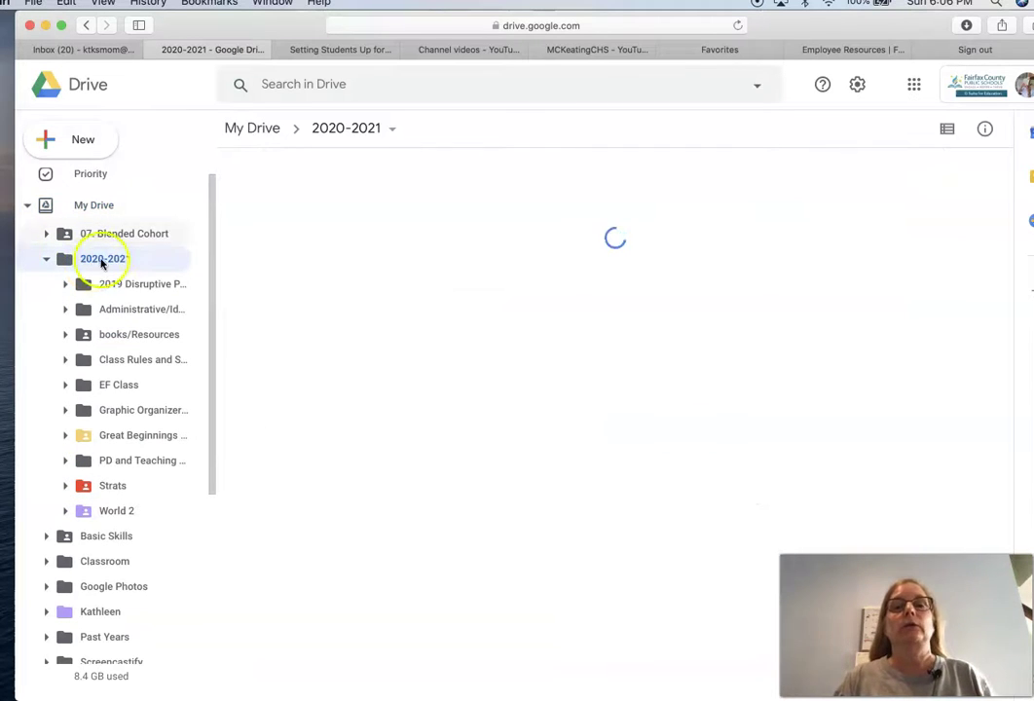
left_click(110, 143)
left_click(109, 146)
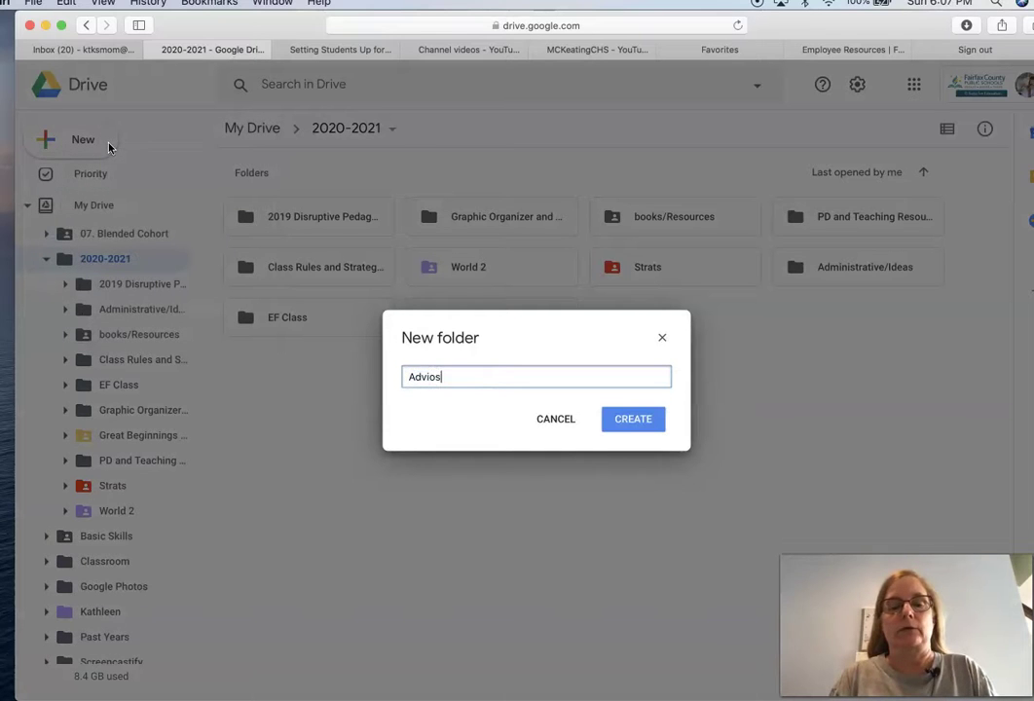
type("Advisory")
left_click(635, 420)
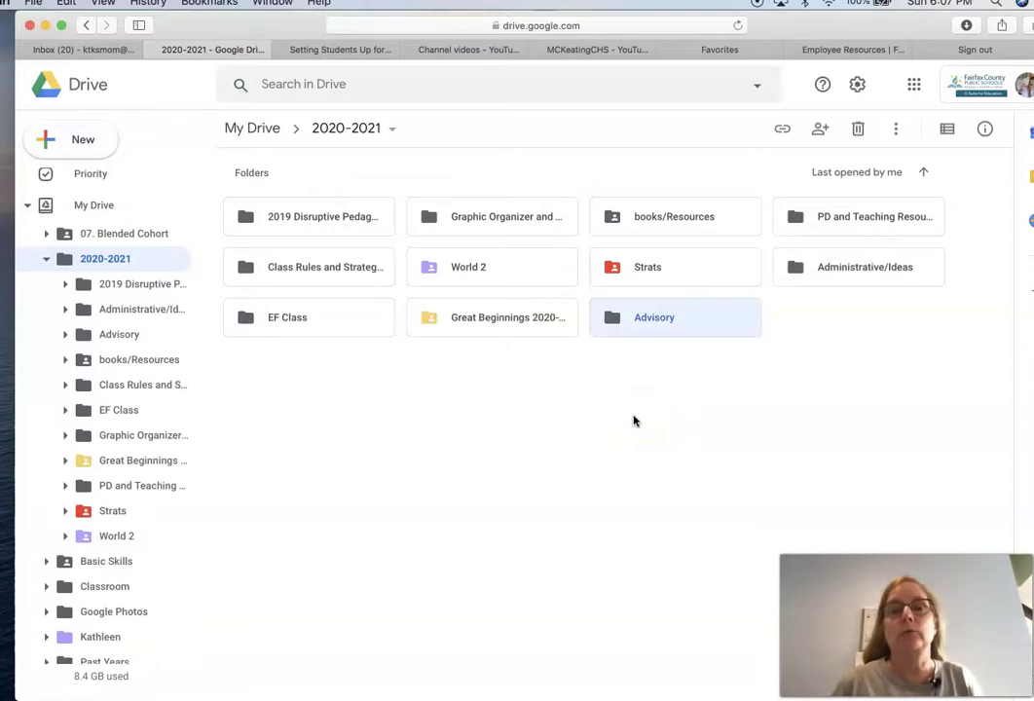
Step: Move the SEL 1 9/8 presentation from My Drive into Administrative/Ideas, and Copy of Week 1 - Positivity Project (Sept. 14) into Advisory
left_click(431, 375)
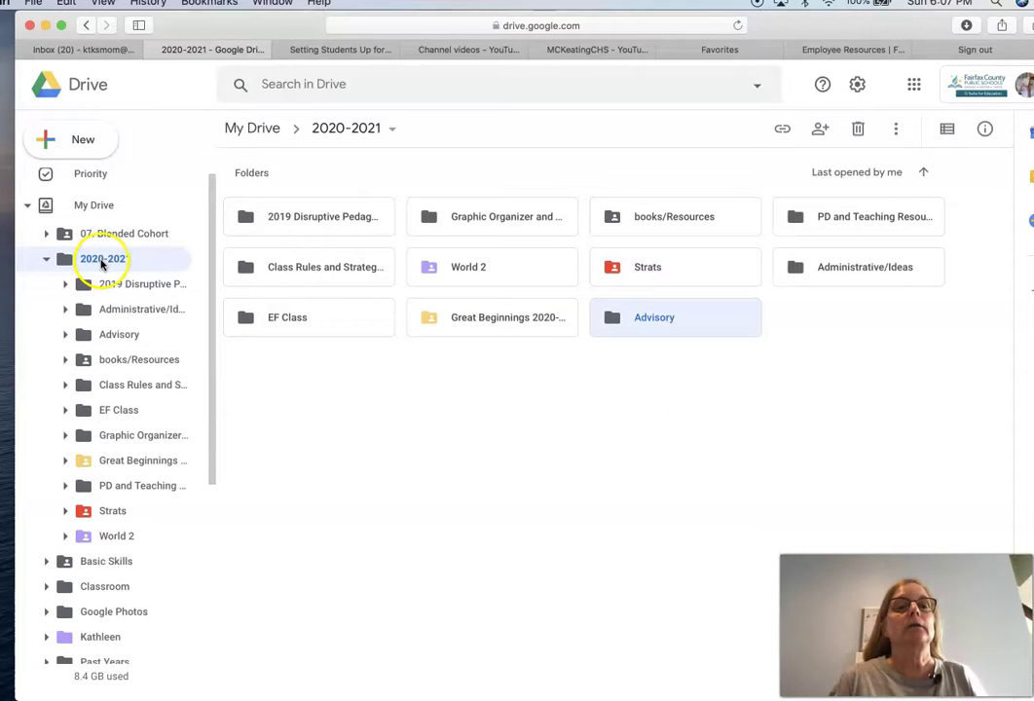
left_click(93, 206)
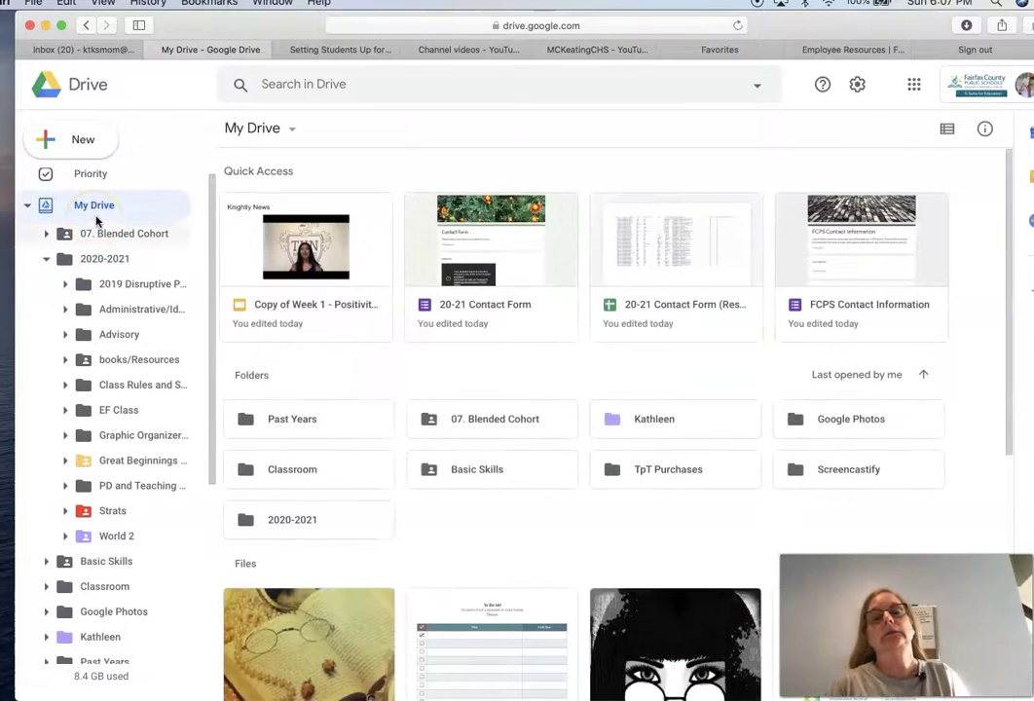
scroll(321, 503, "down", 5)
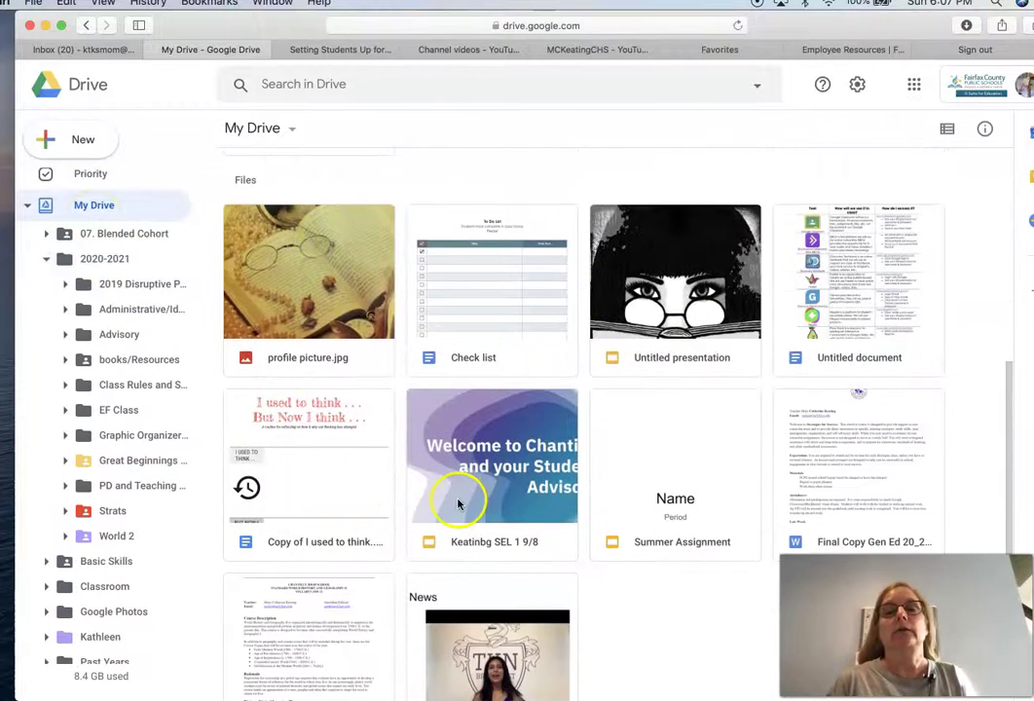
left_click_drag(458, 503, 88, 322)
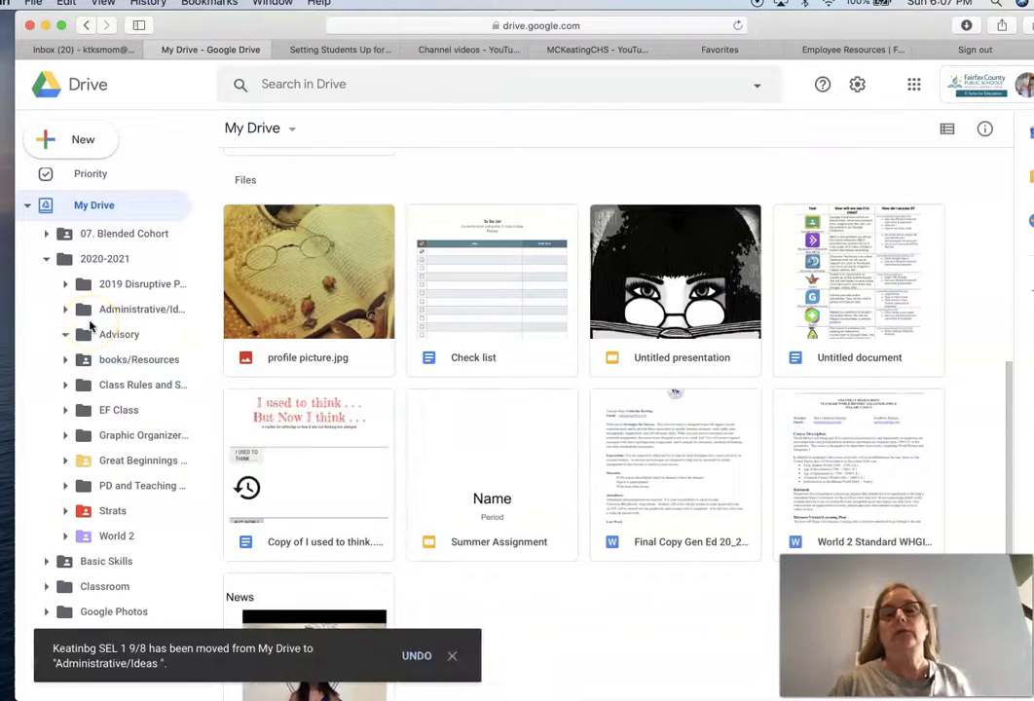
scroll(464, 466, "down", 2)
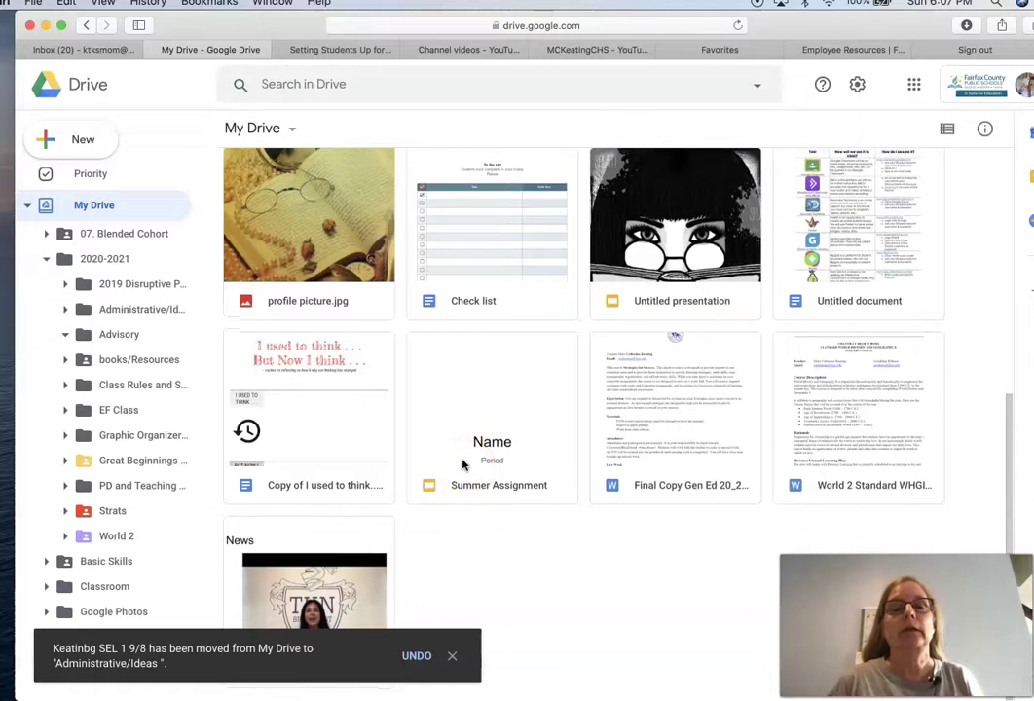
left_click_drag(341, 591, 98, 334)
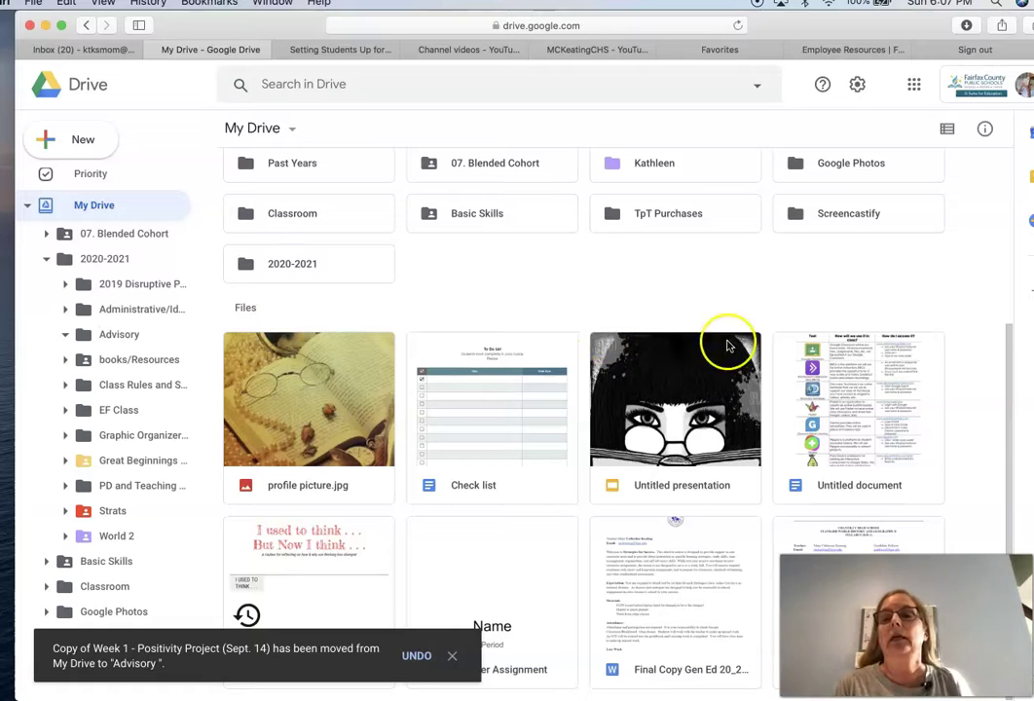
Step: Open the loose Untitled document in My Drive and rename it Classroom Tools
left_click(859, 483)
double_click(860, 483)
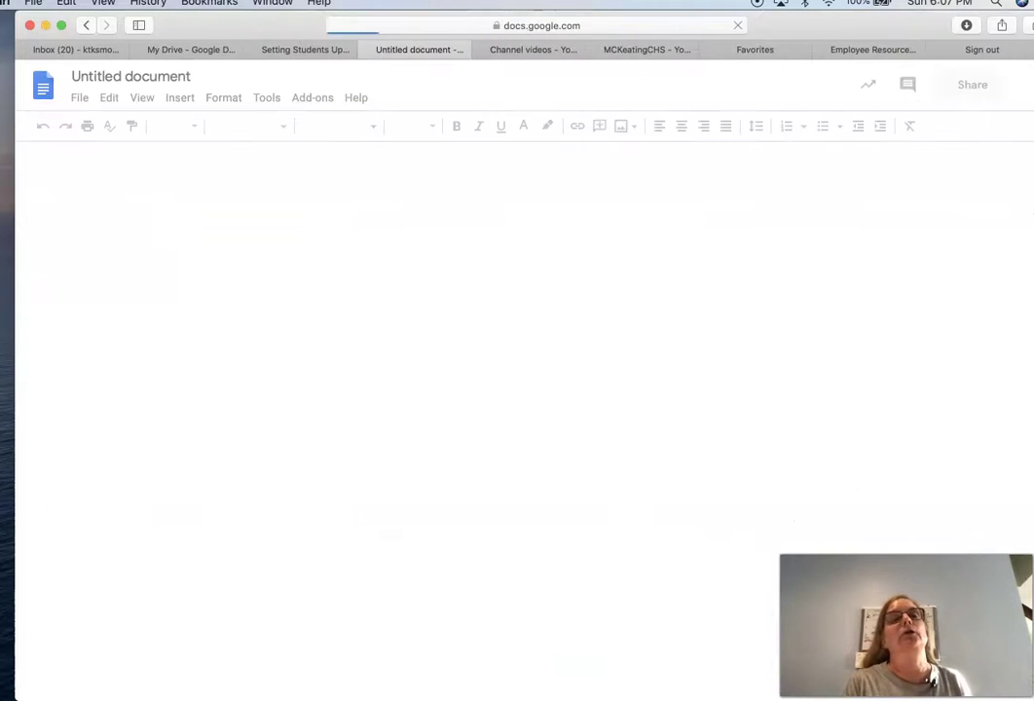
left_click(195, 77)
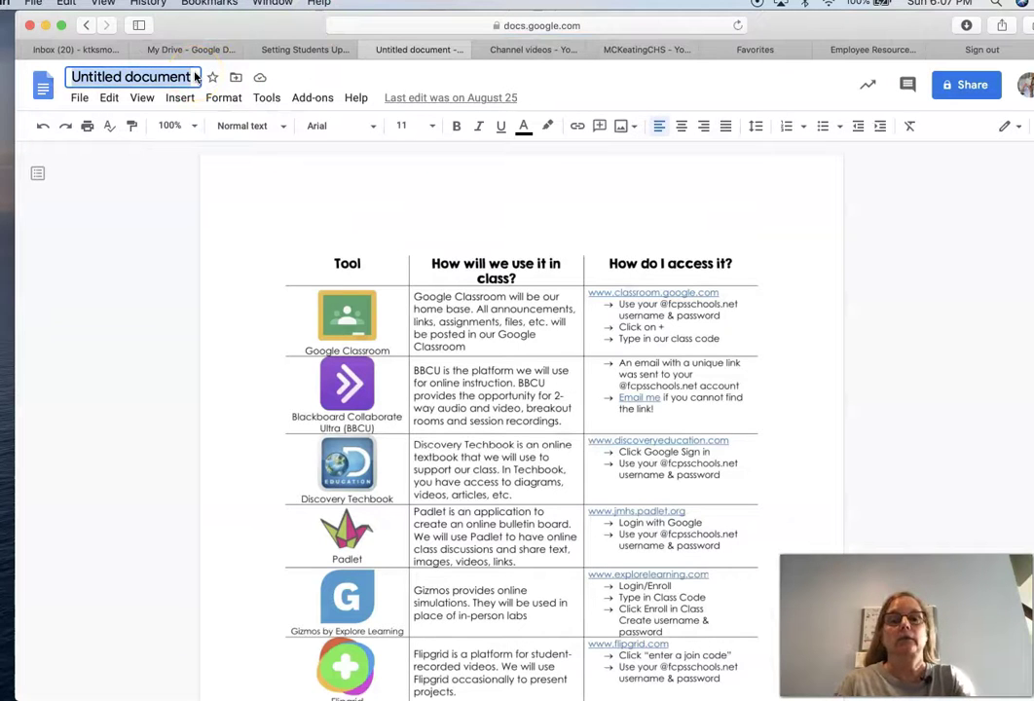
type("Classroom Tools")
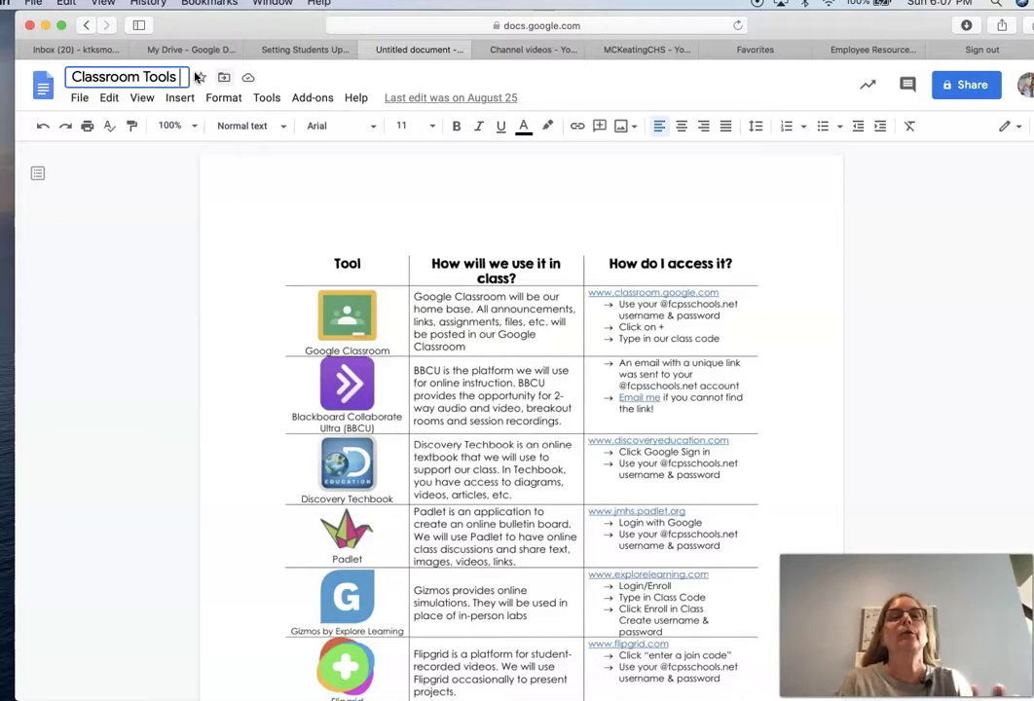
Step: Back in Drive, move Classroom Tools into 2019 Disruptive Pedagogy and Copy of I used to think...but now I think into Administrative/Ideas
left_click(202, 49)
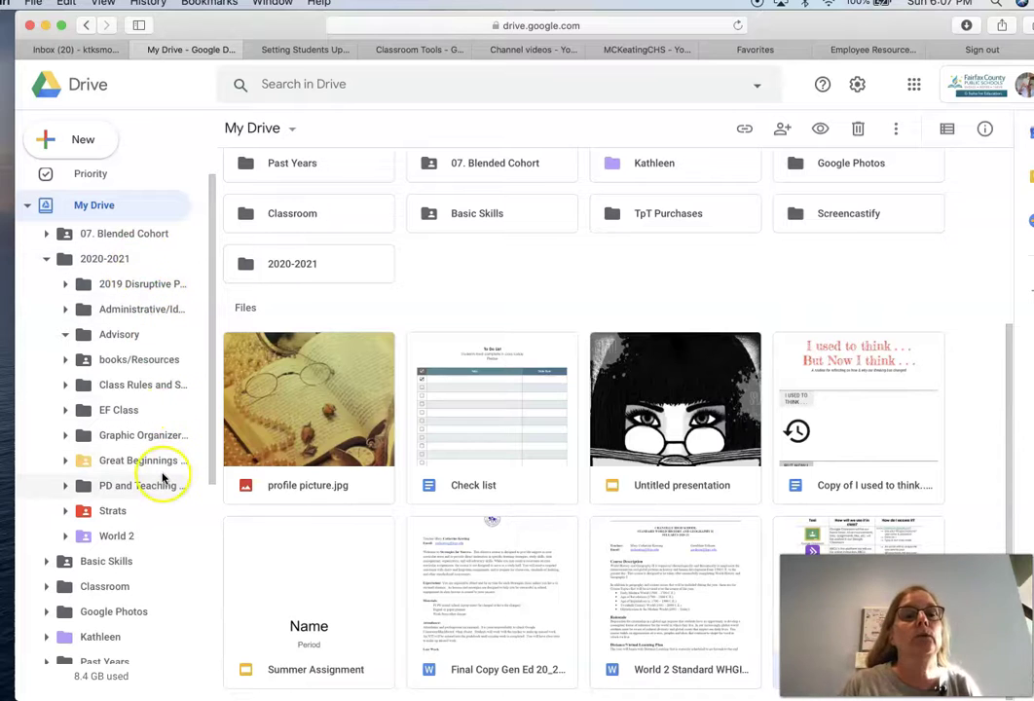
scroll(163, 477, "down", 2)
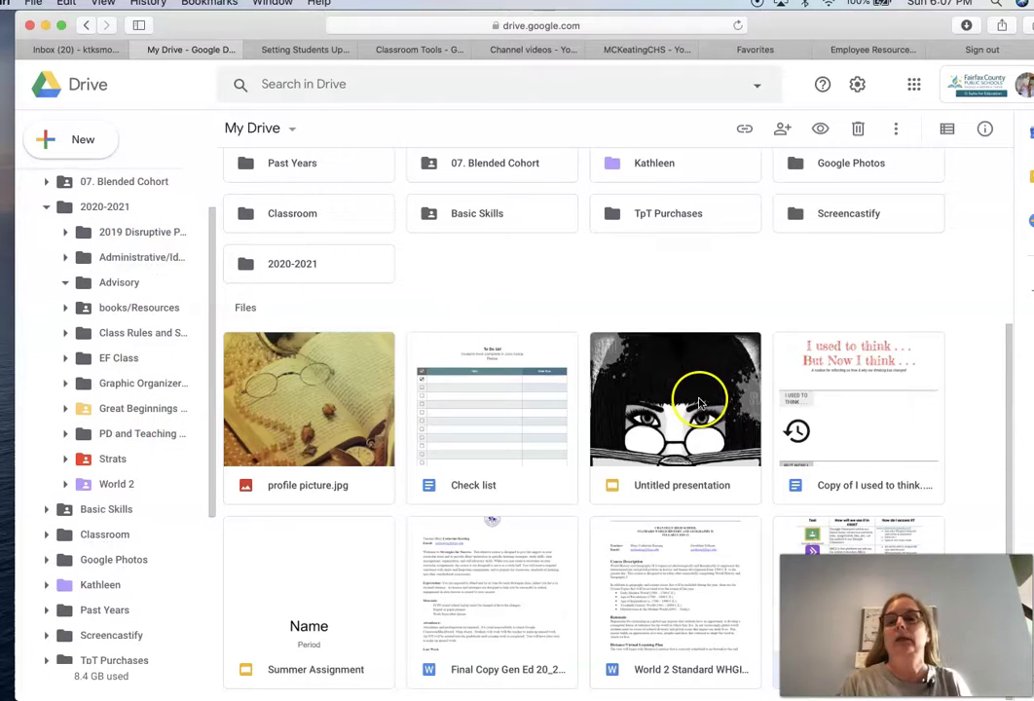
left_click_drag(818, 543, 75, 273)
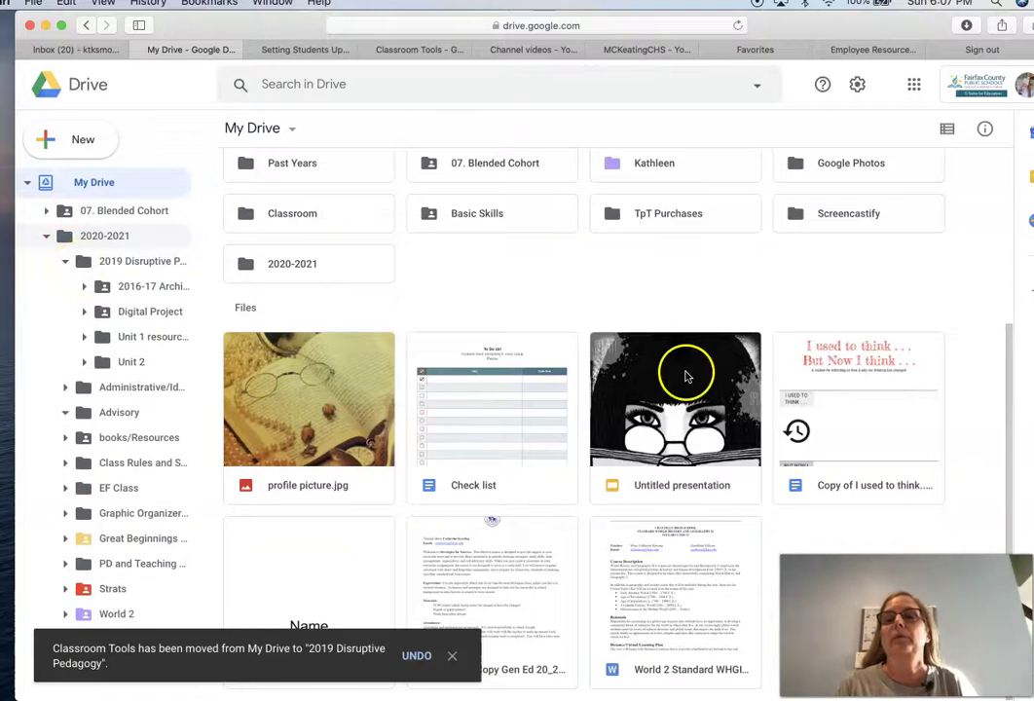
left_click(893, 416)
left_click_drag(893, 416, 120, 385)
Step: Move World 2 Standard WHGII Syllabus 2020-21.docx into the shared Start of School folder under World 2 > World II, accepting the sharing
scroll(506, 465, "down", 1)
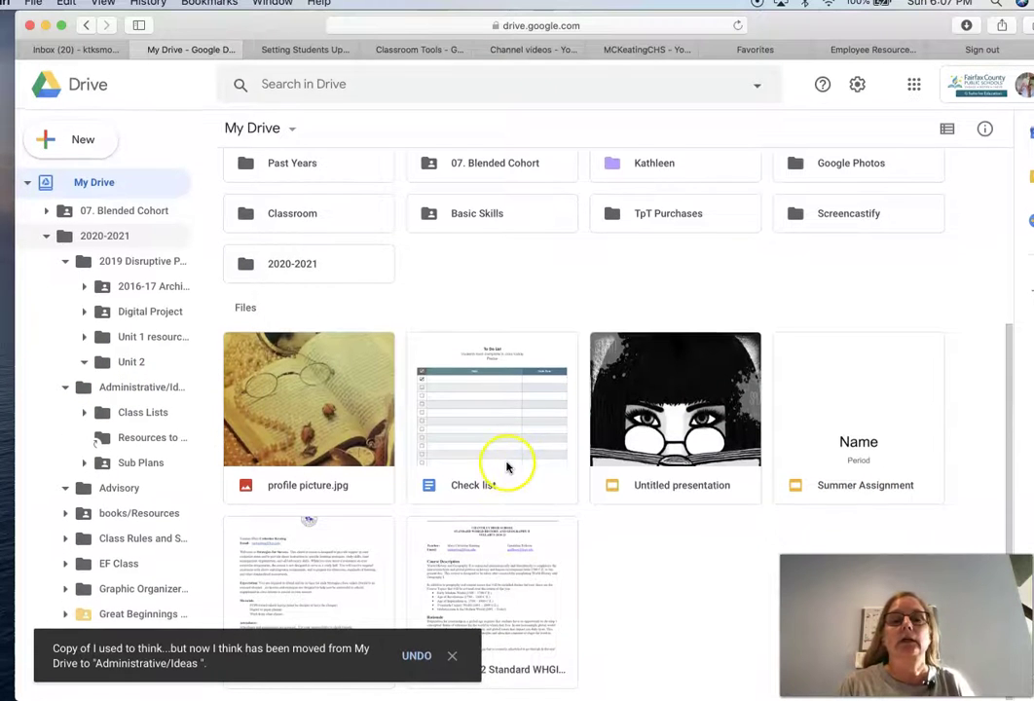
left_click_drag(507, 596, 342, 533)
scroll(156, 425, "down", 5)
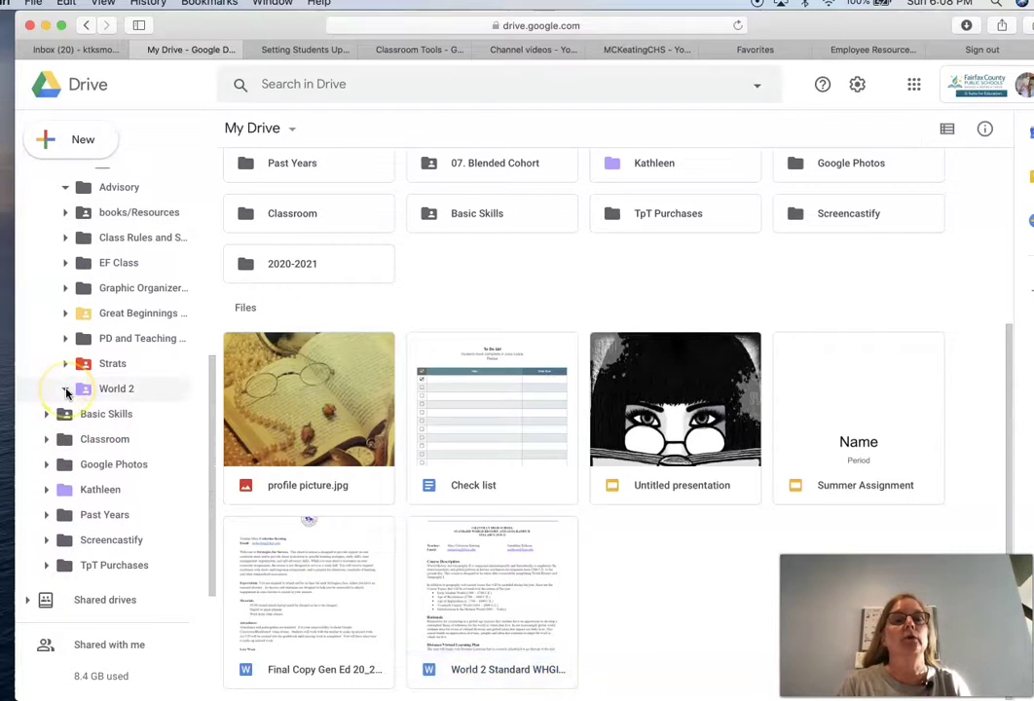
left_click(65, 388)
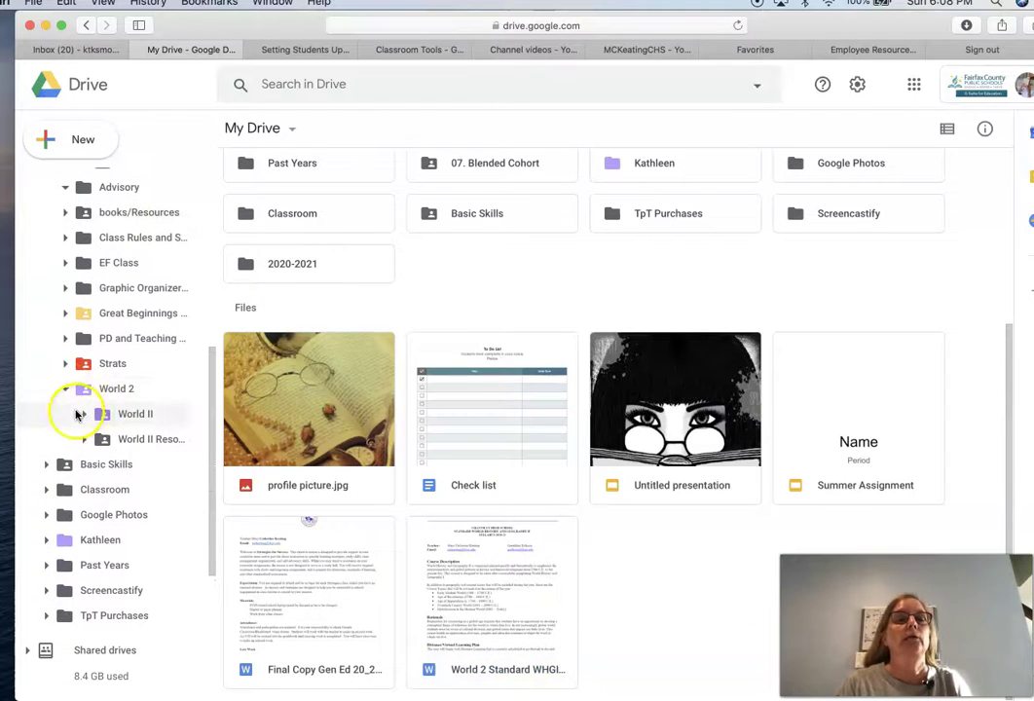
left_click(84, 415)
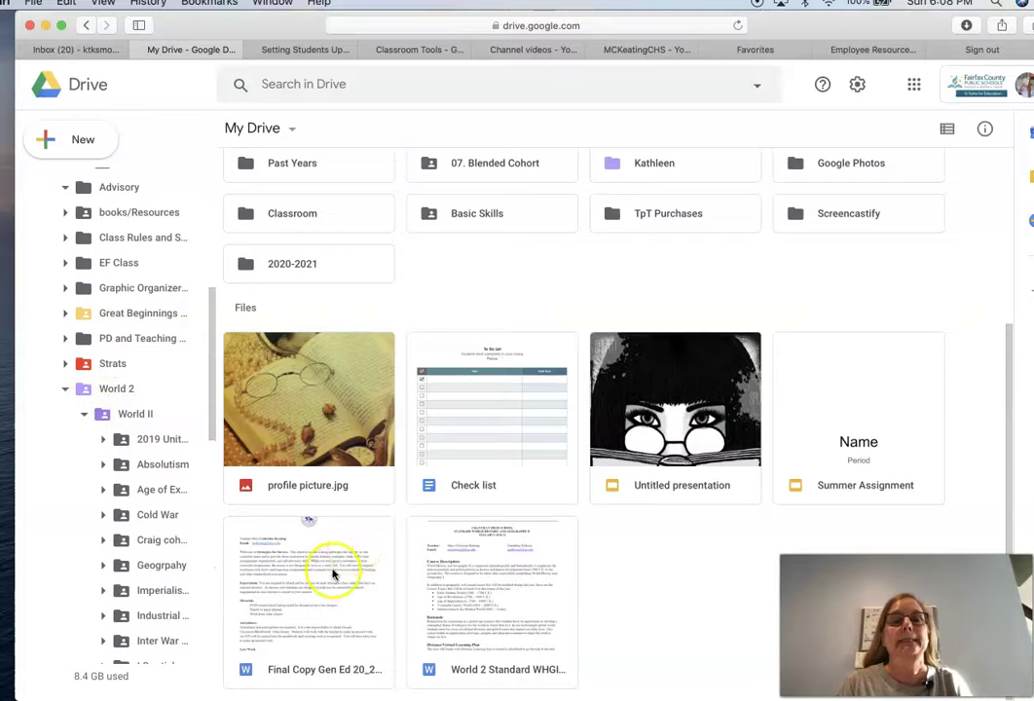
scroll(209, 548, "down", 2)
scroll(210, 548, "down", 8)
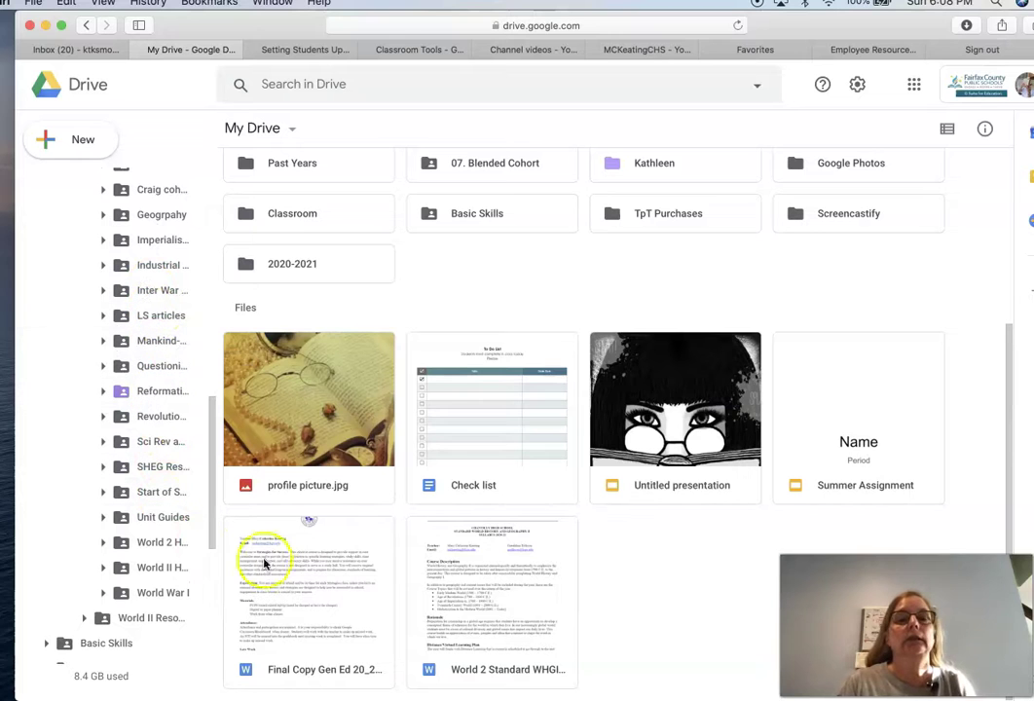
left_click_drag(462, 604, 140, 492)
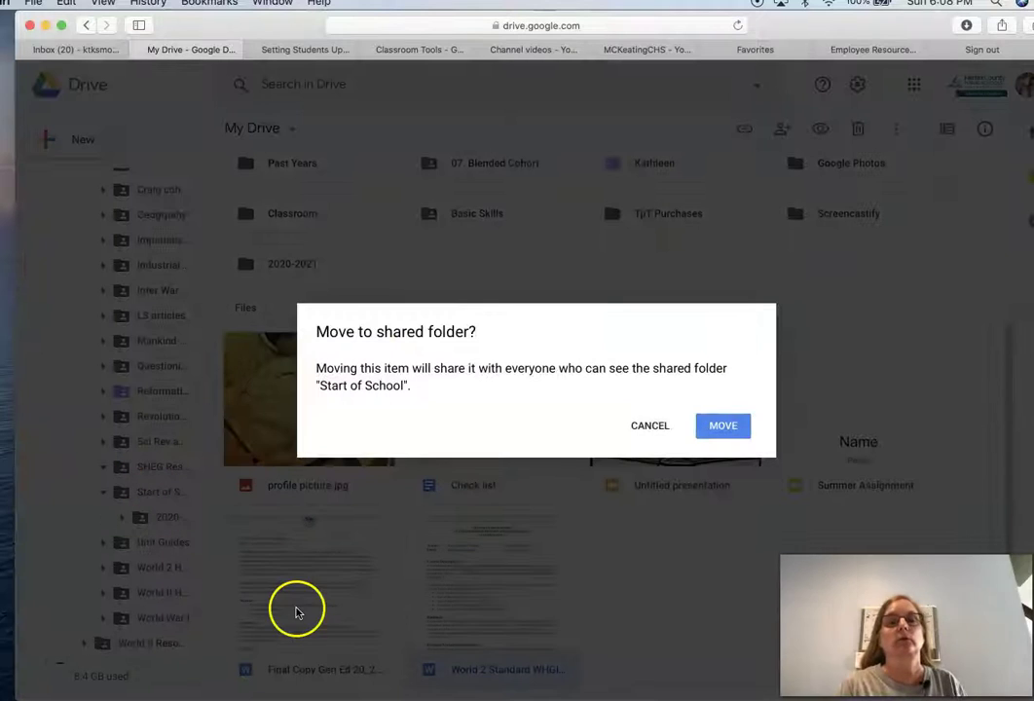
left_click(726, 426)
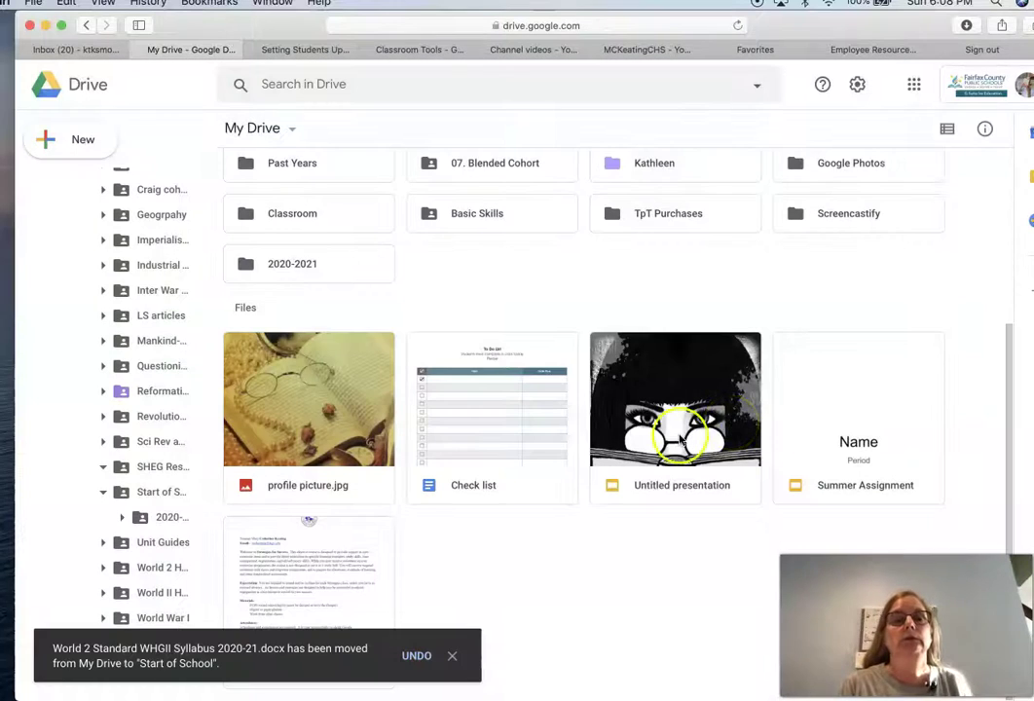
Step: Move the Final Copy Gen Ed Word file into the shared Opening week folder inside the nested Strats folder, accepting the sharing
left_click(317, 572)
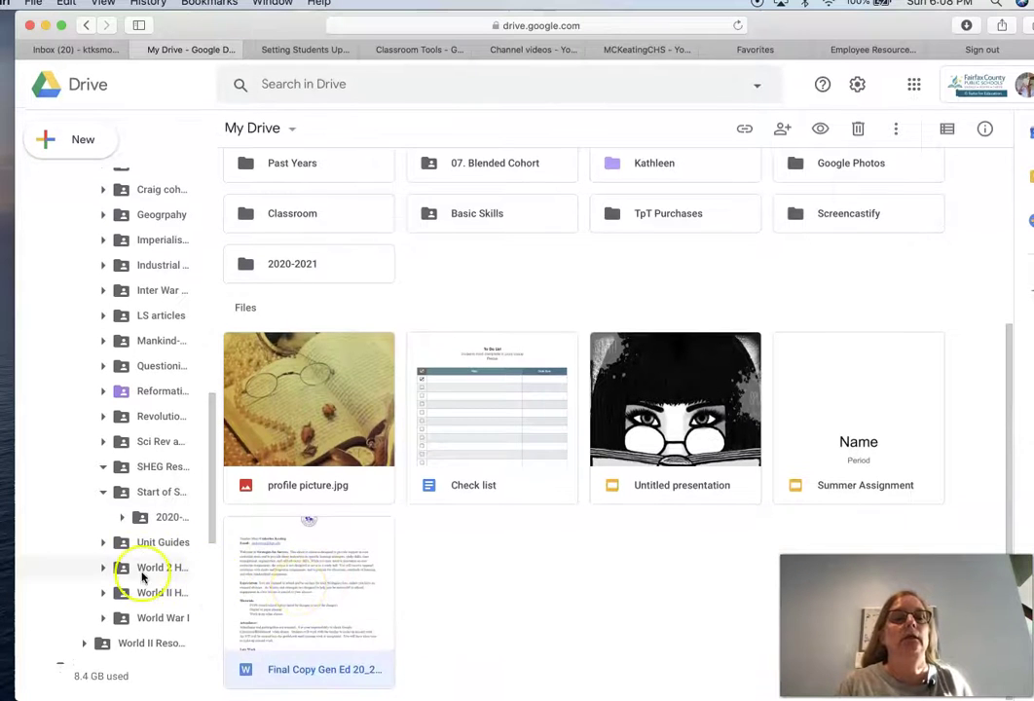
scroll(116, 593, "down", 2)
scroll(118, 604, "up", 1)
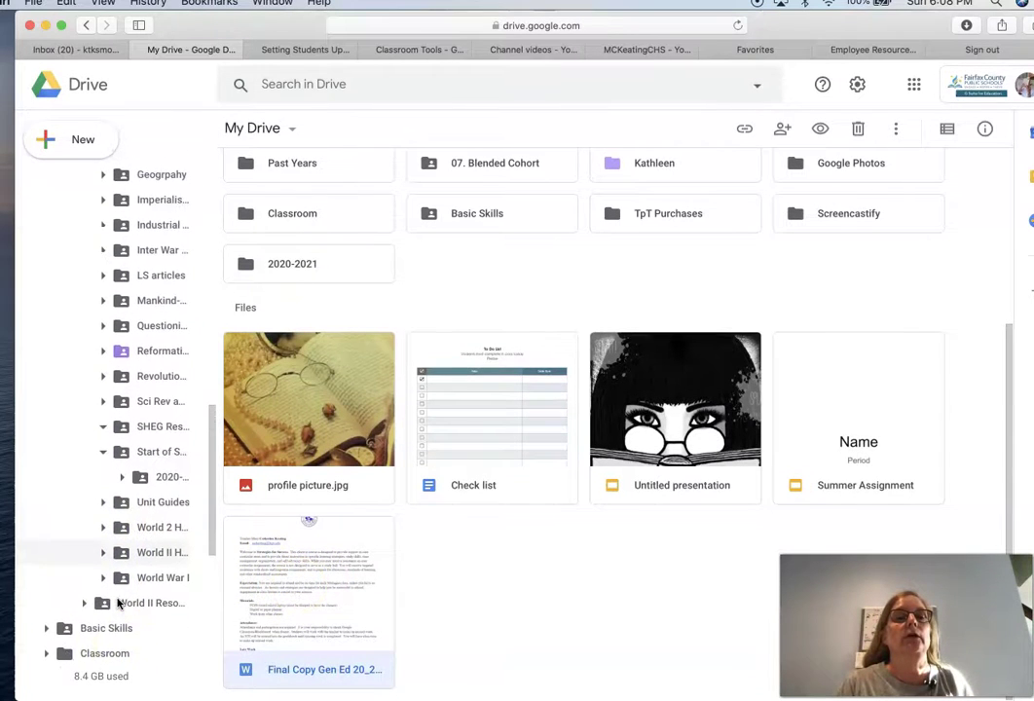
scroll(117, 604, "up", 3)
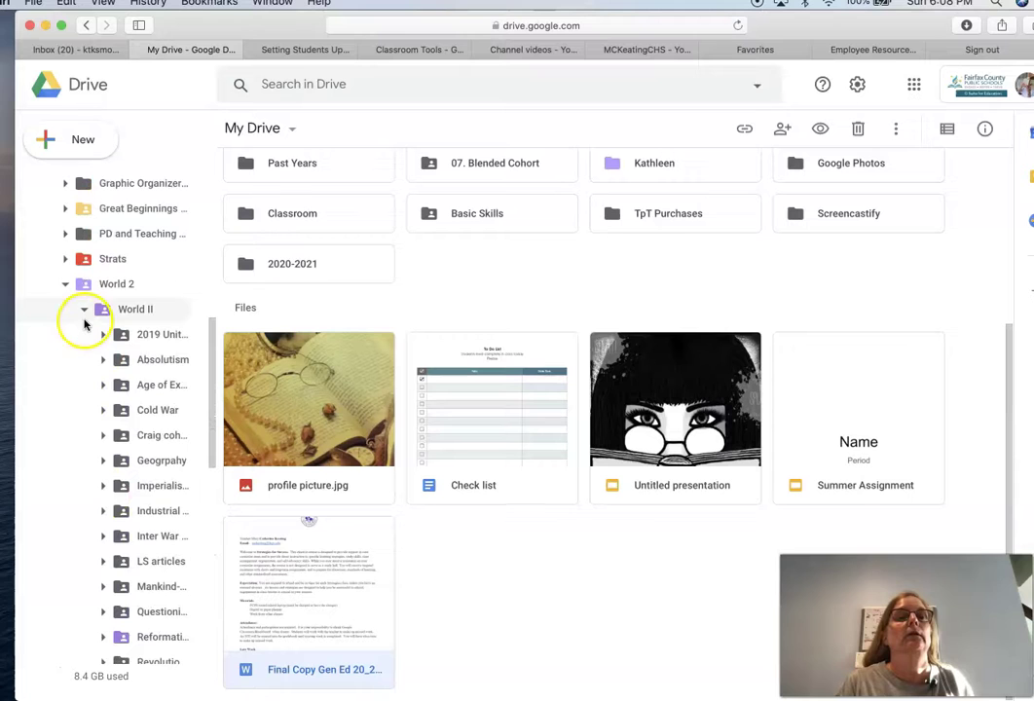
left_click(65, 260)
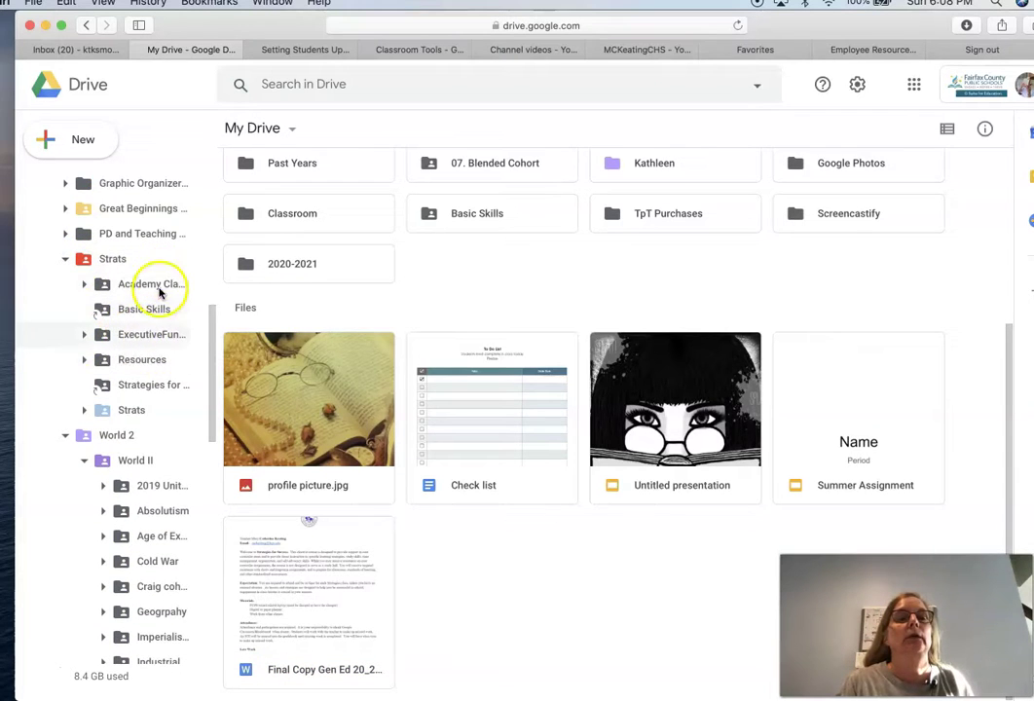
left_click(83, 410)
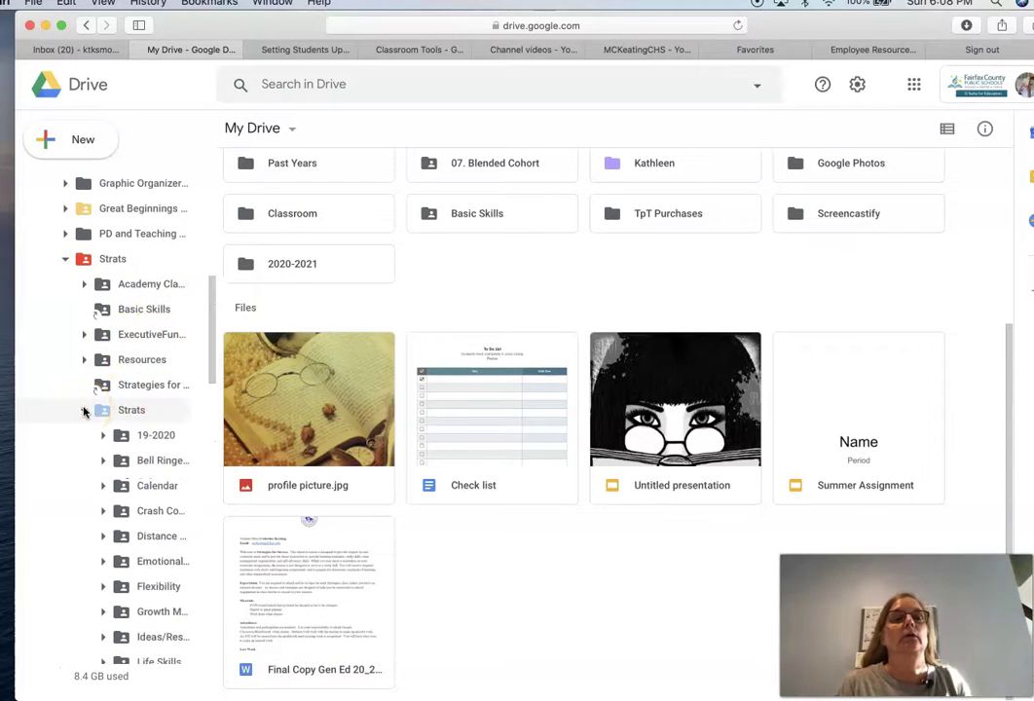
scroll(156, 487, "down", 3)
scroll(153, 500, "down", 2)
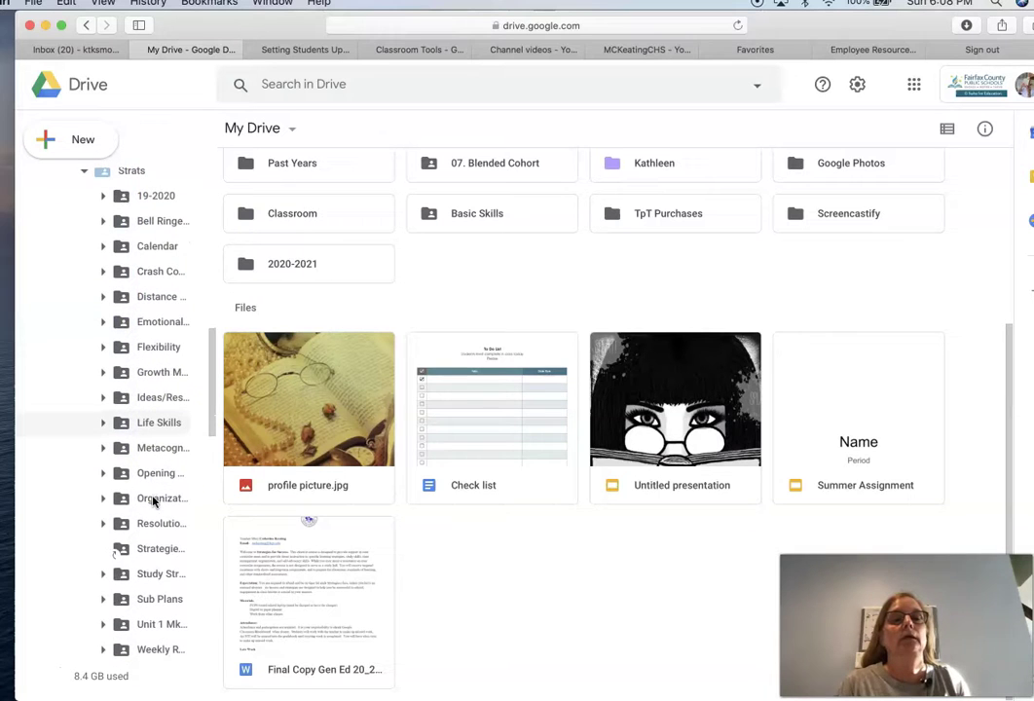
left_click_drag(321, 600, 140, 474)
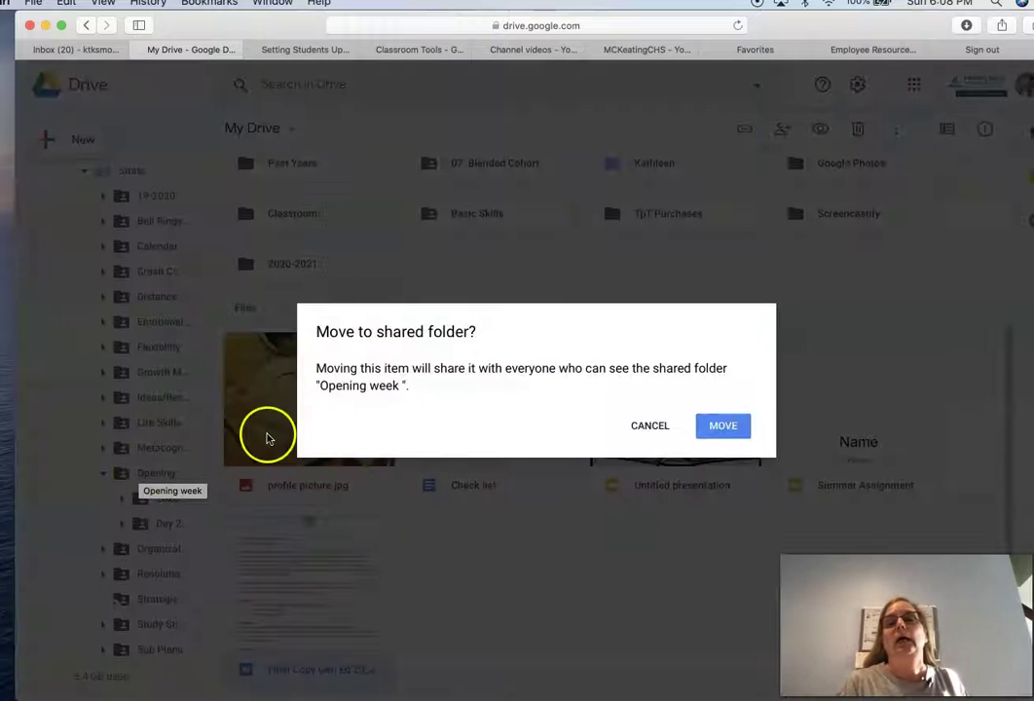
left_click(731, 427)
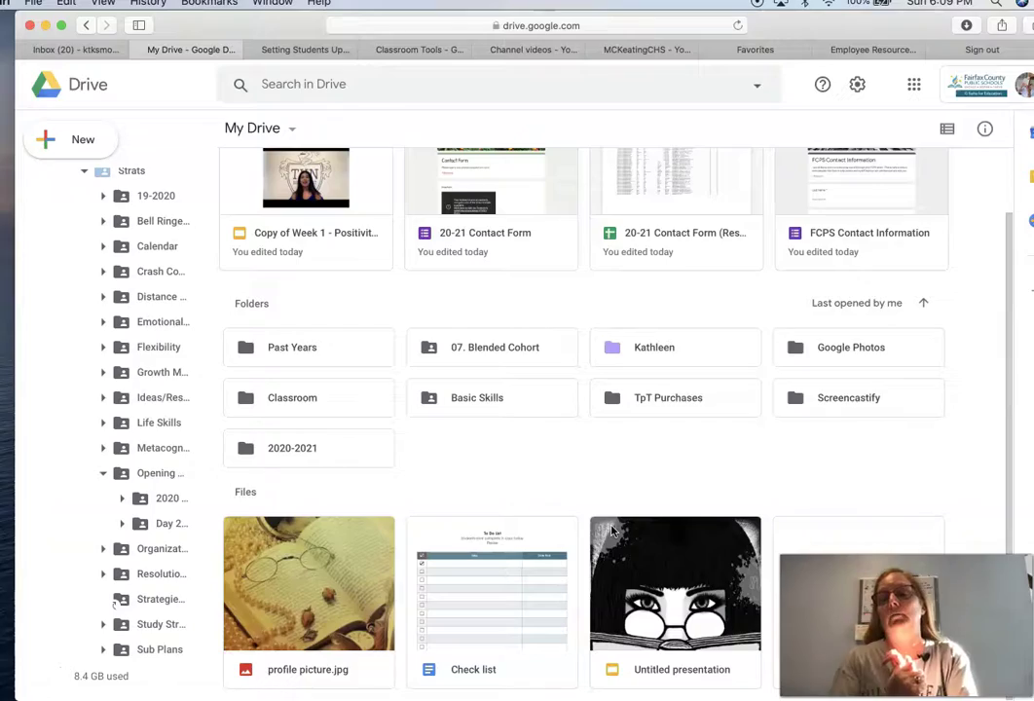
Step: Switch to the Setting Students Up for Success presentation in Google Slides
left_click(305, 50)
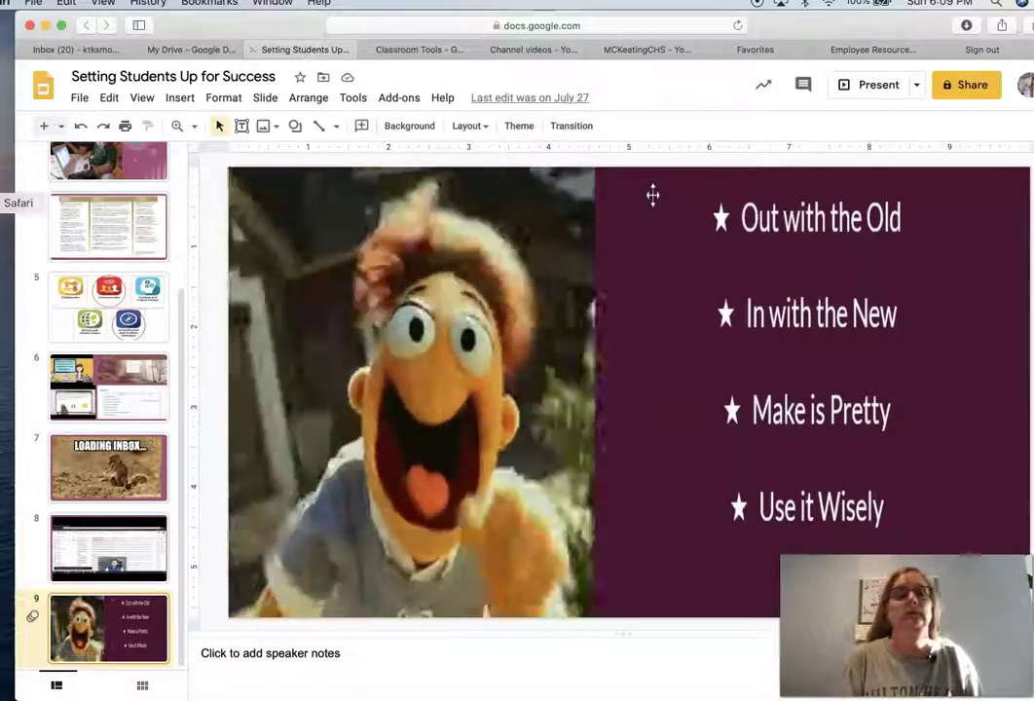
left_click(31, 672)
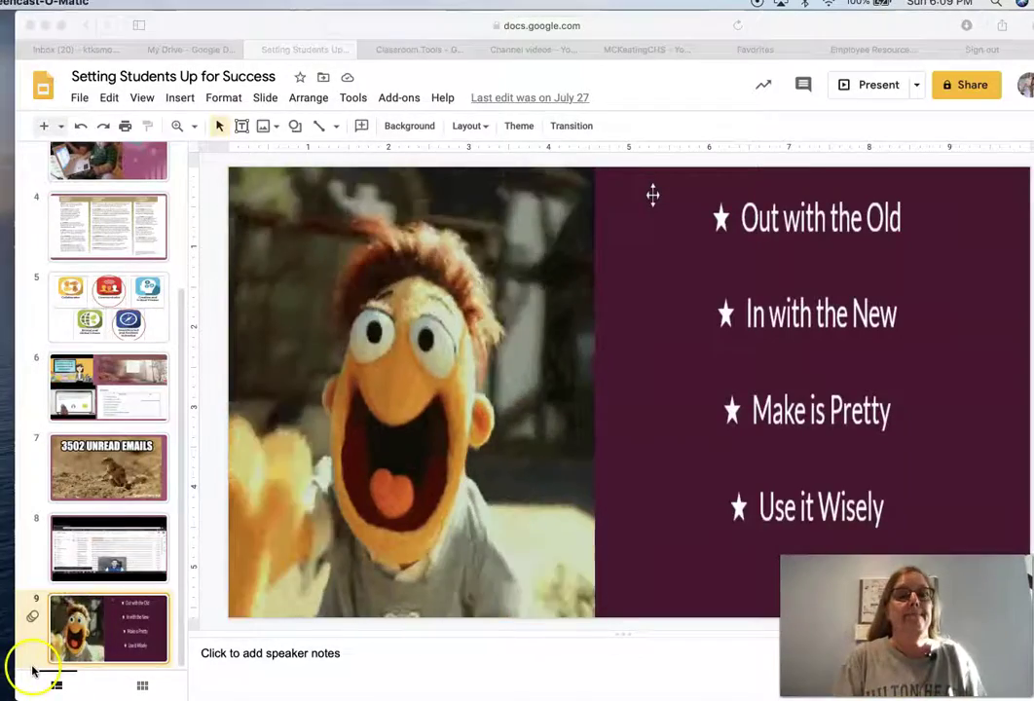